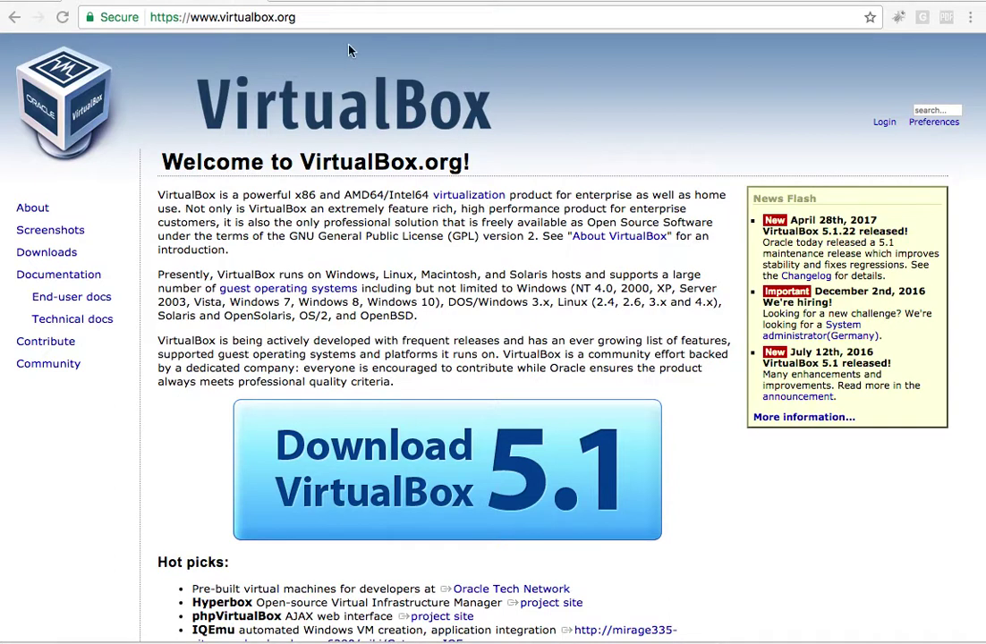
click(326, 22)
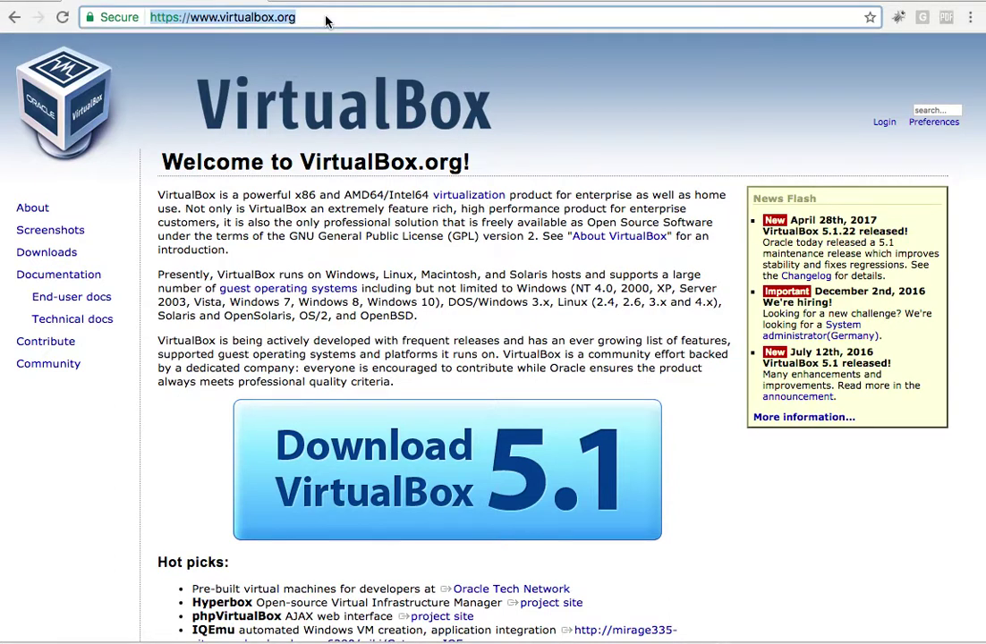
click(443, 483)
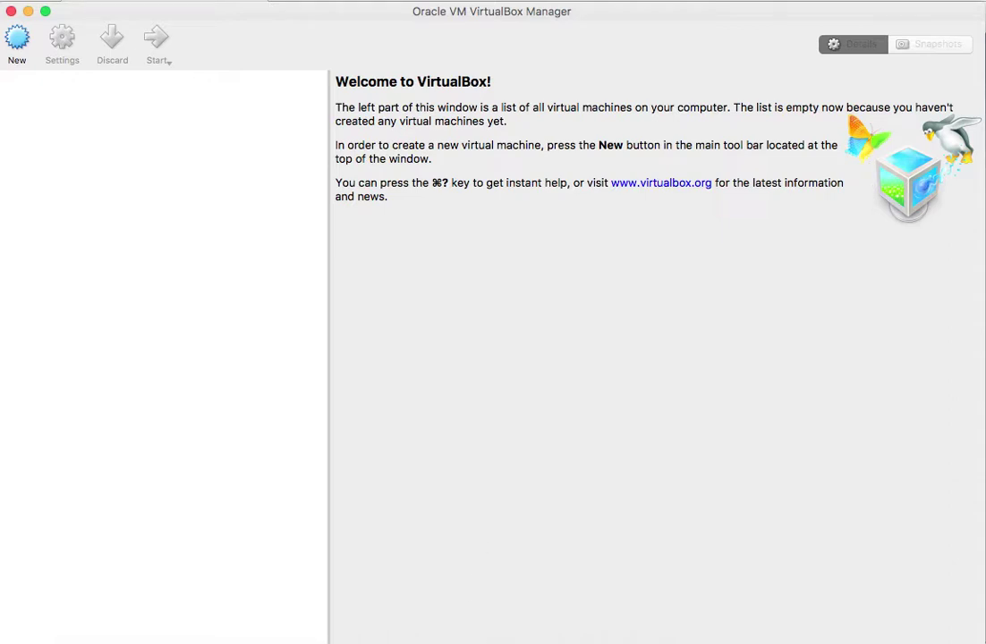
drag(14, 643, 20, 640)
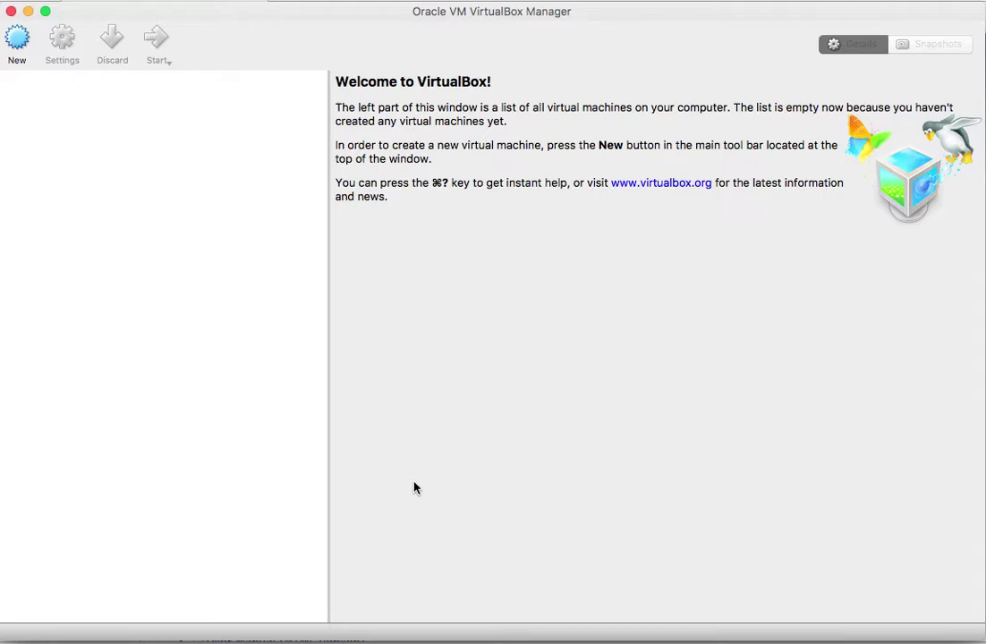
Start a new virtual machine named linux with type Linux and version Ubuntu (64-bit)
click(18, 45)
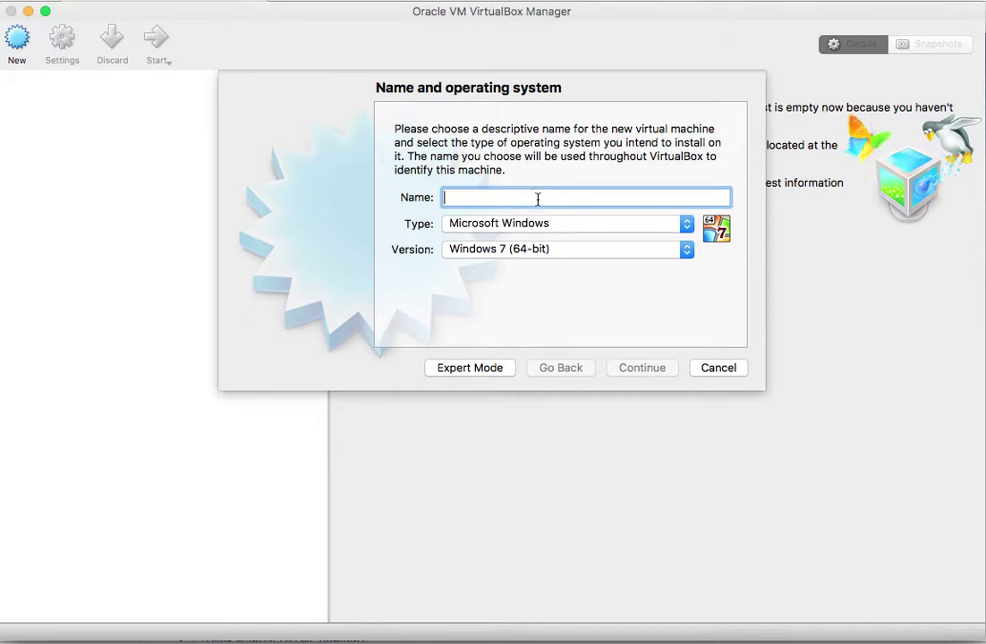
text(linux)
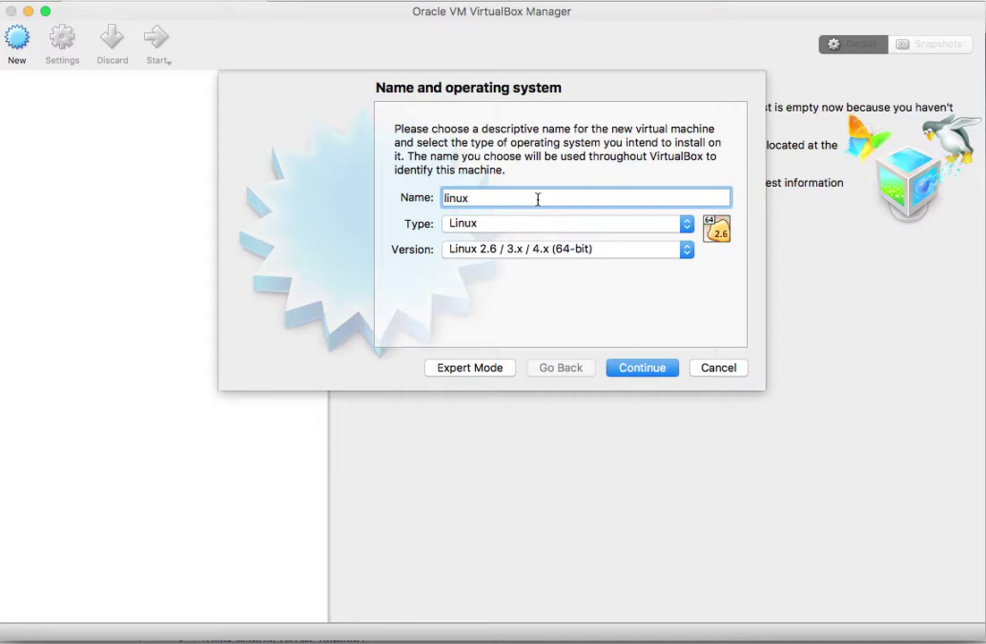
click(486, 225)
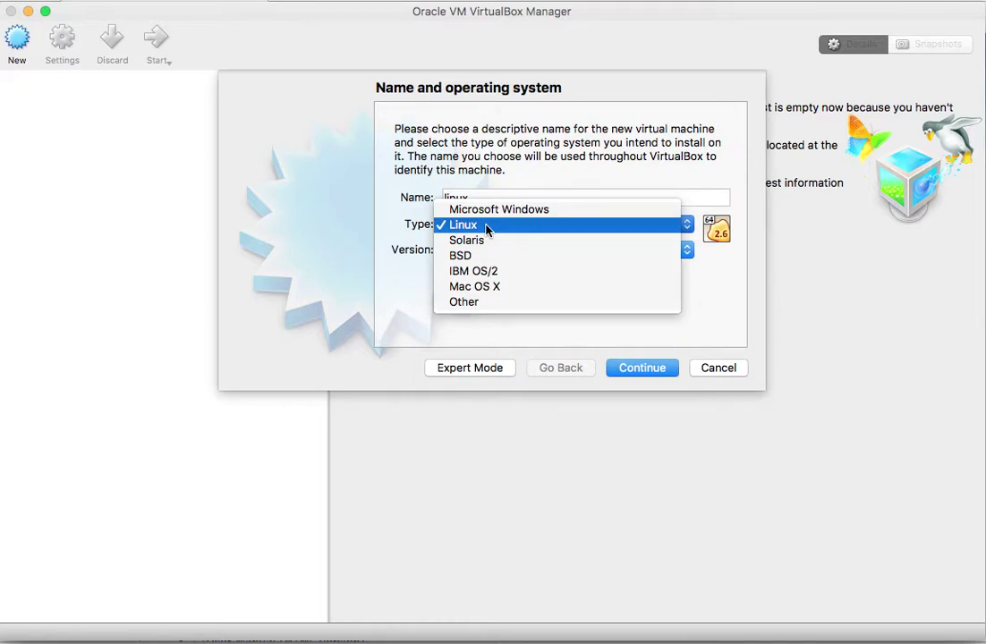
click(487, 226)
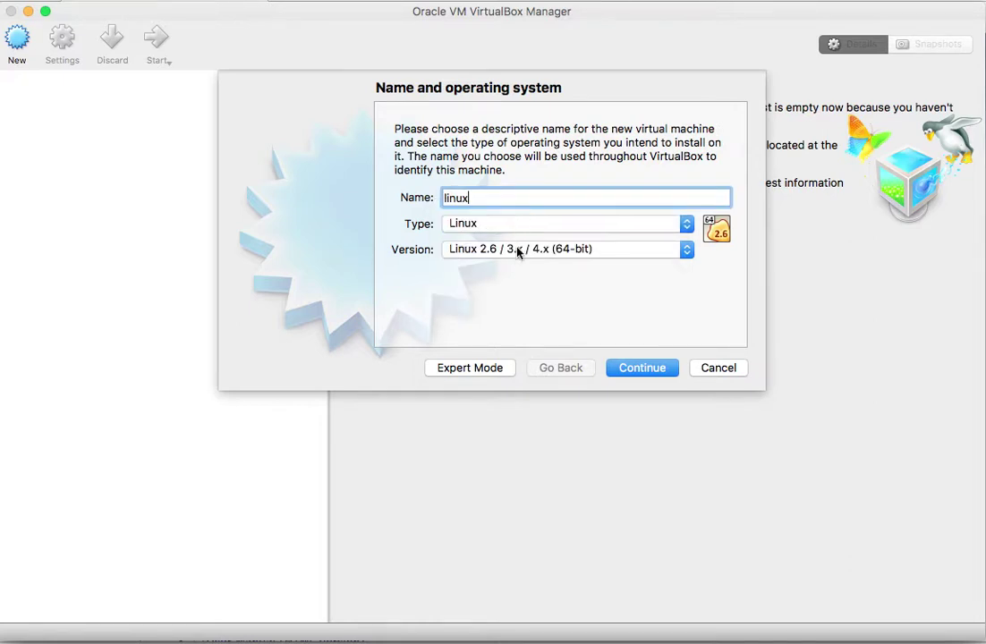
click(519, 251)
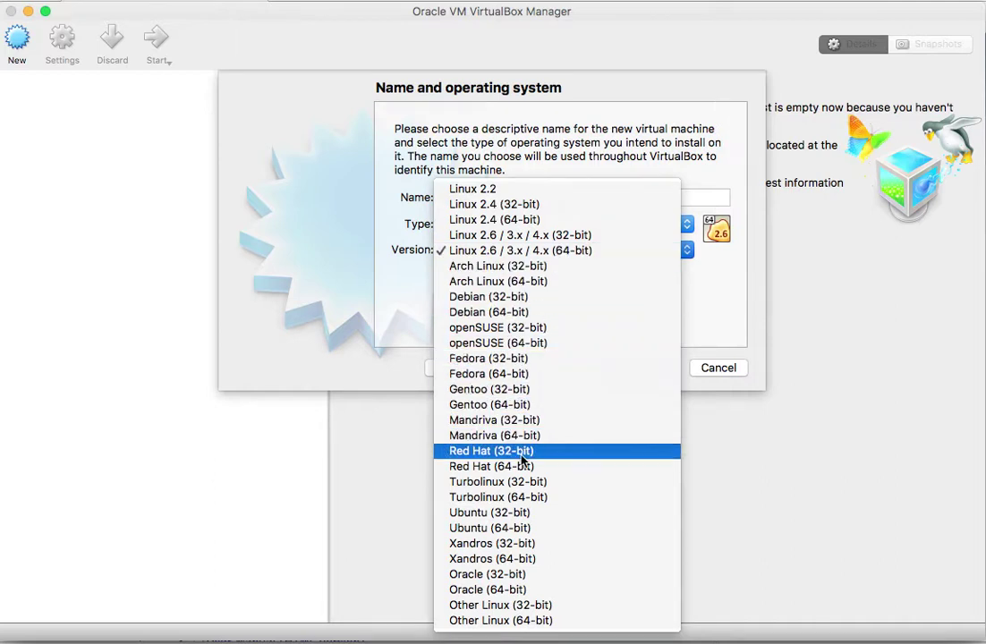
click(506, 528)
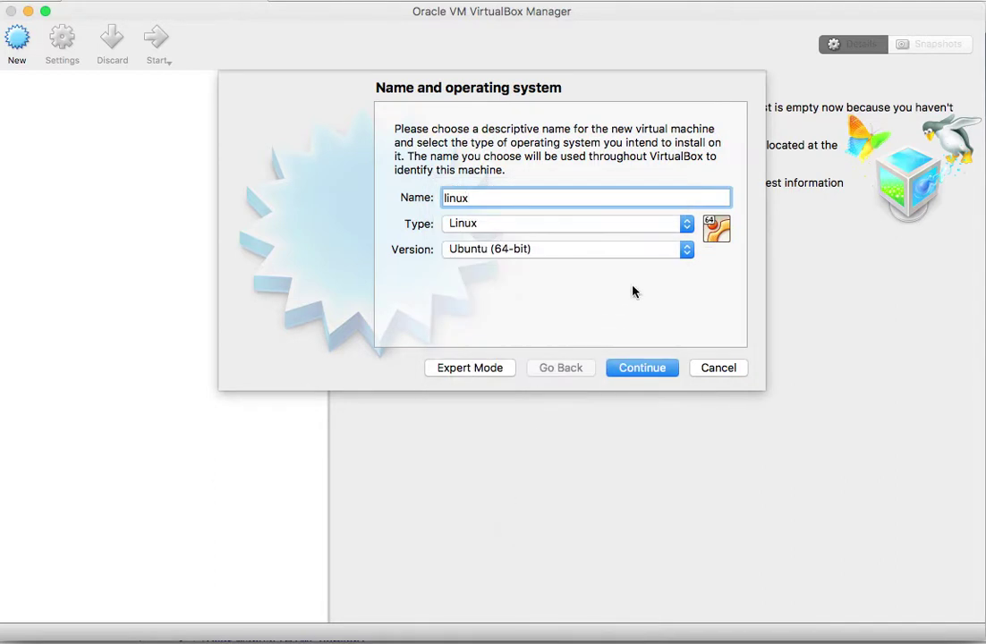
click(640, 369)
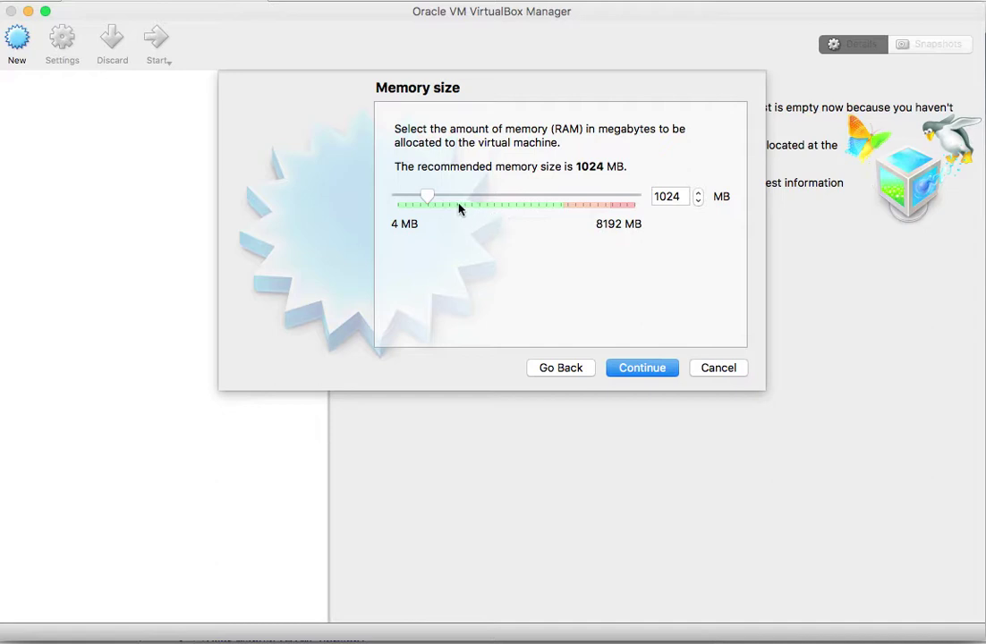
Set the new machine's memory size to 2048 MB
double_click(683, 198)
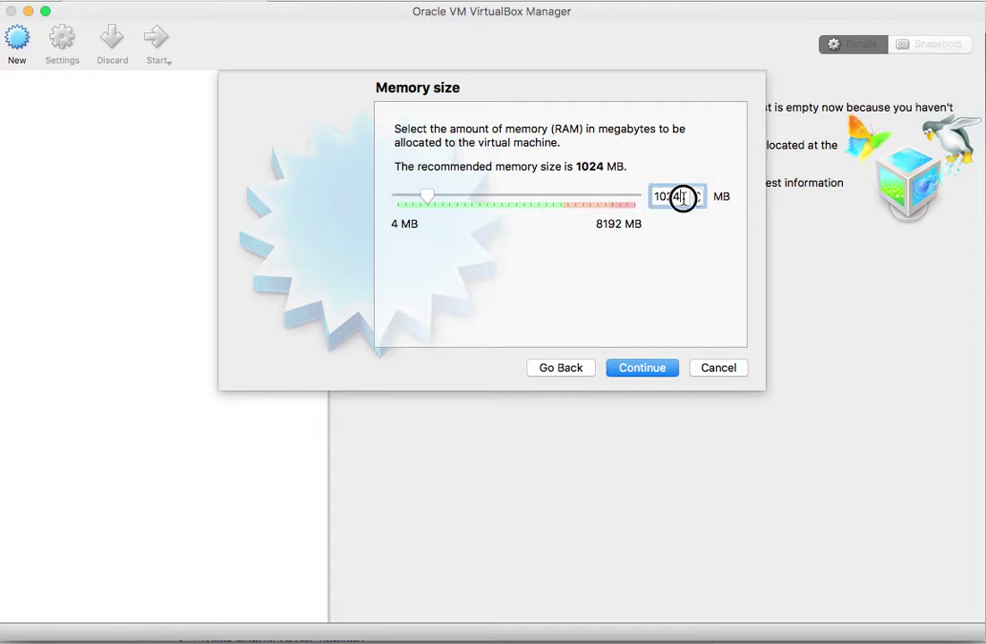
drag(433, 204, 453, 200)
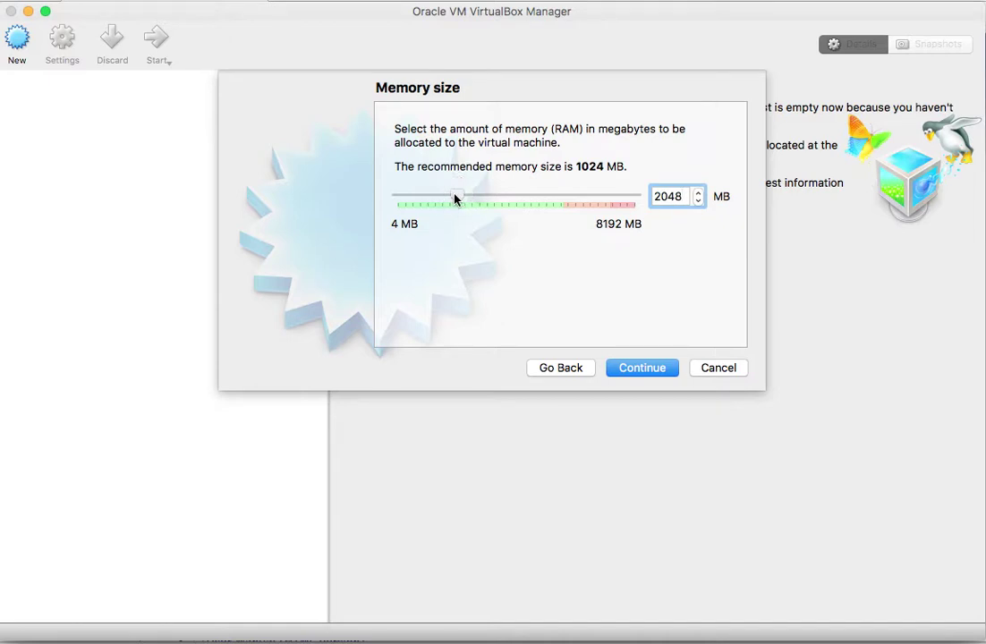
click(630, 372)
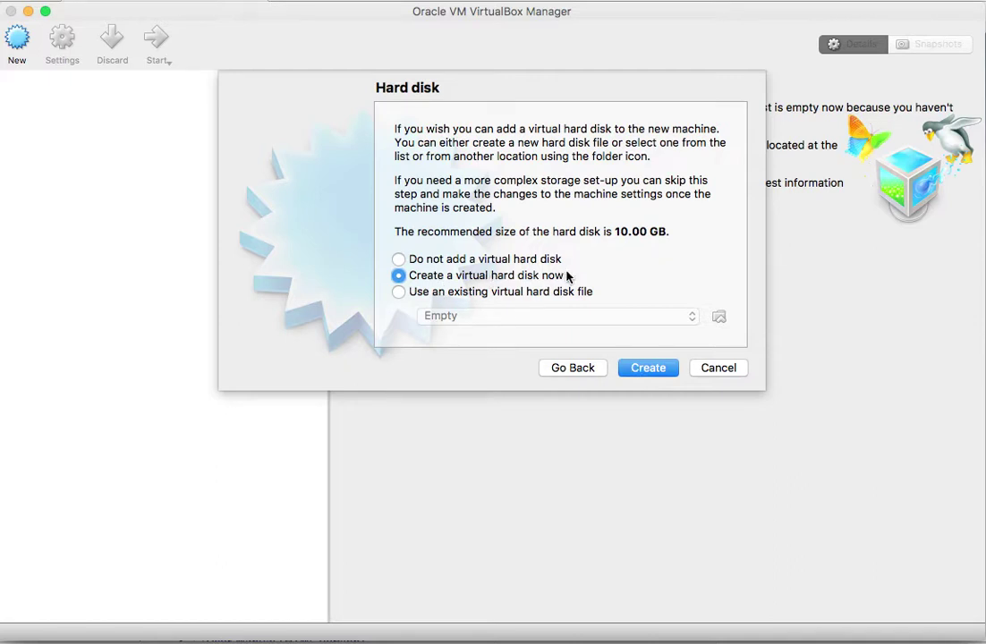
Choose to create a virtual hard disk as a VDI (VirtualBox Disk Image) with dynamically allocated storage
click(646, 371)
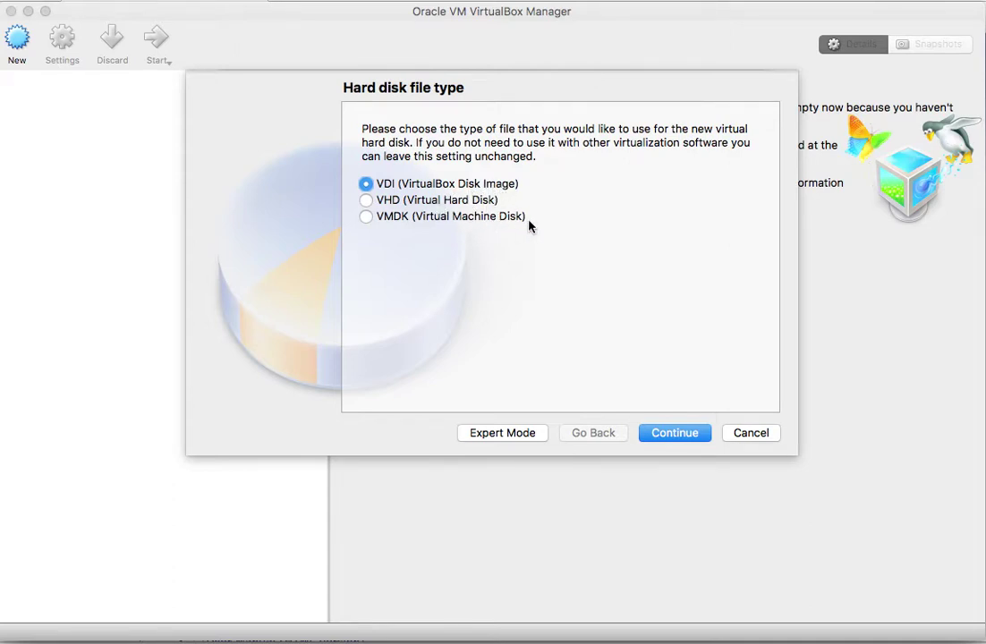
click(674, 435)
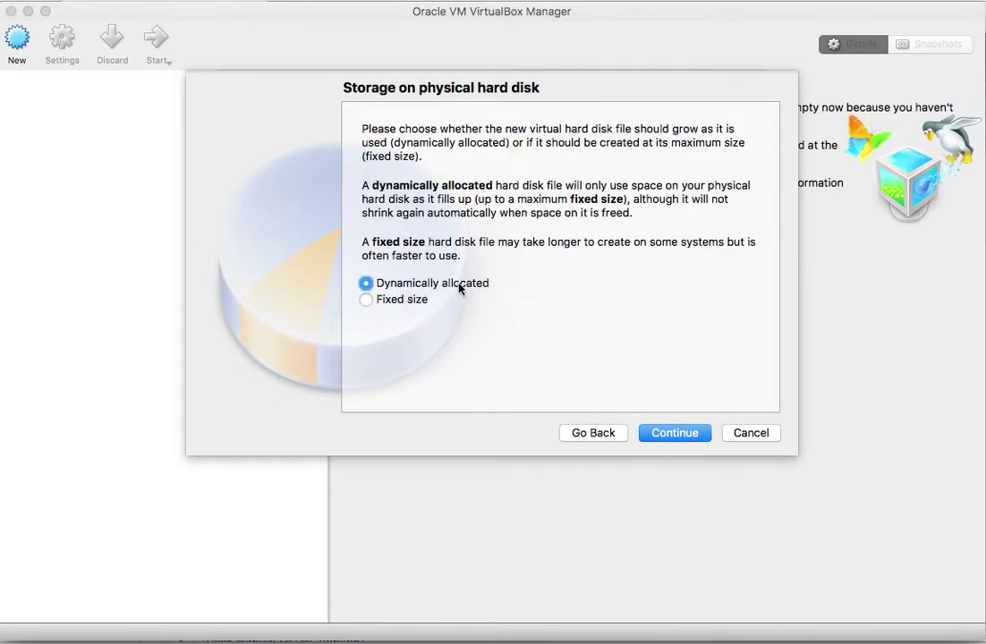
click(420, 304)
click(366, 284)
click(666, 436)
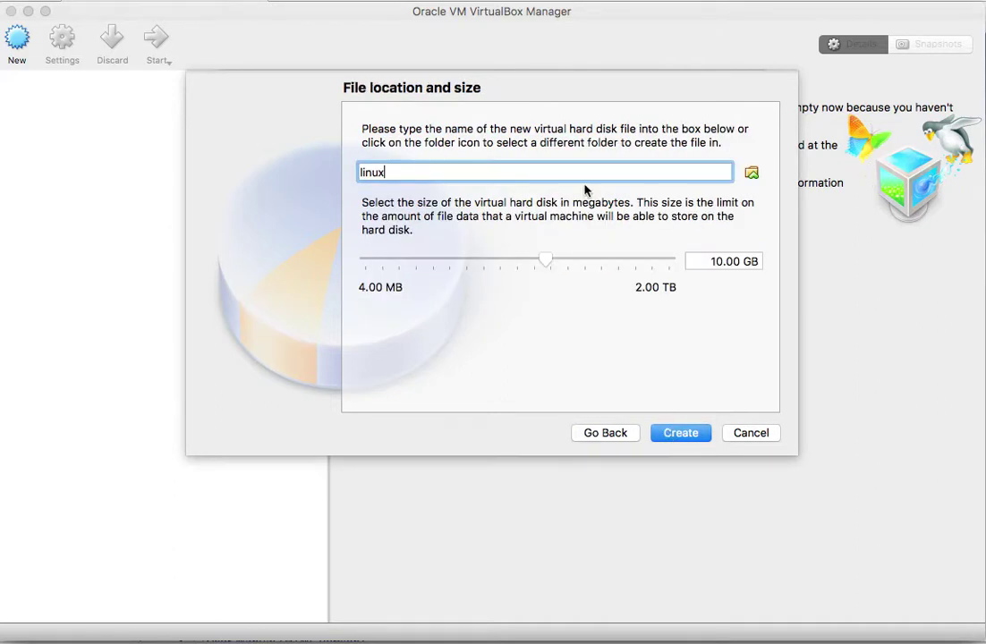
Set the virtual hard disk size to 50.00 GB and create the disk with the file name linux
click(548, 261)
drag(548, 261, 581, 262)
click(722, 262)
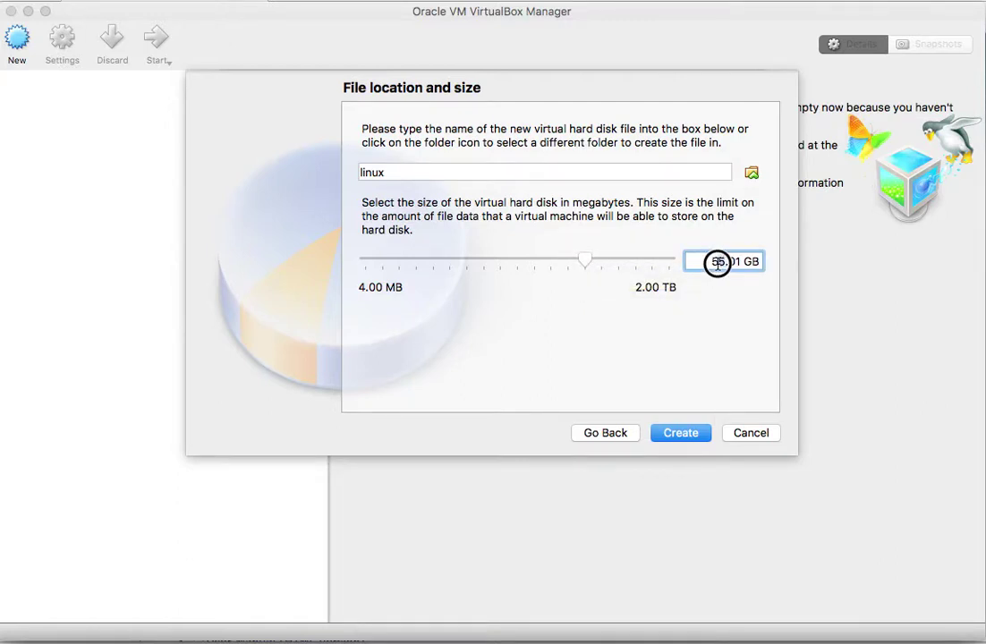
key(BackSpace)
text(0)
click(737, 263)
key(BackSpace)
text(0)
click(690, 438)
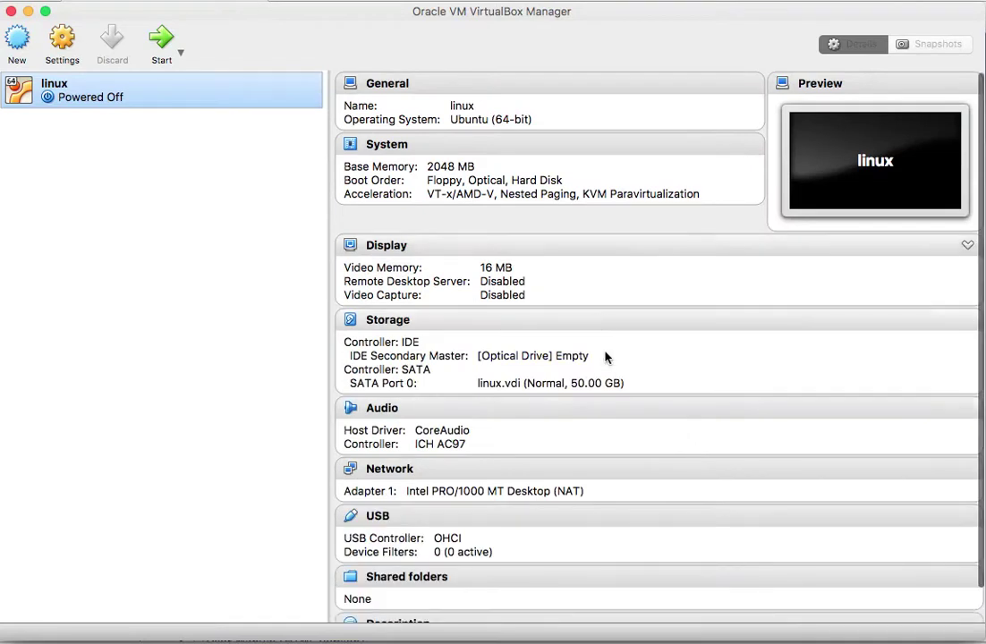
Review the linux machine's details, and open its settings to look through the advanced, description and encryption options
scroll(607, 367, down, 3)
scroll(608, 364, up, 3)
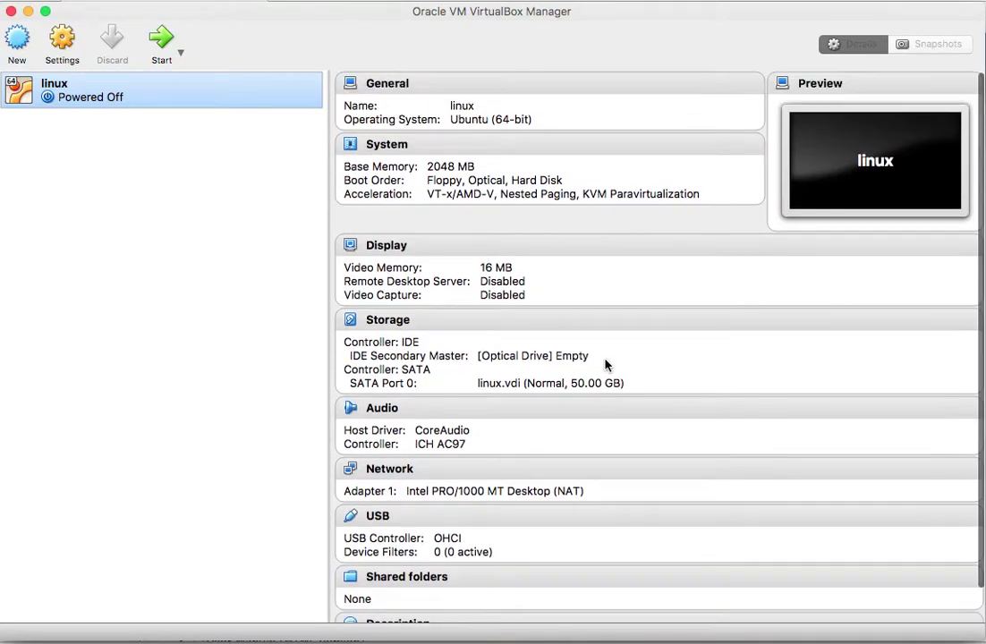
right_click(256, 98)
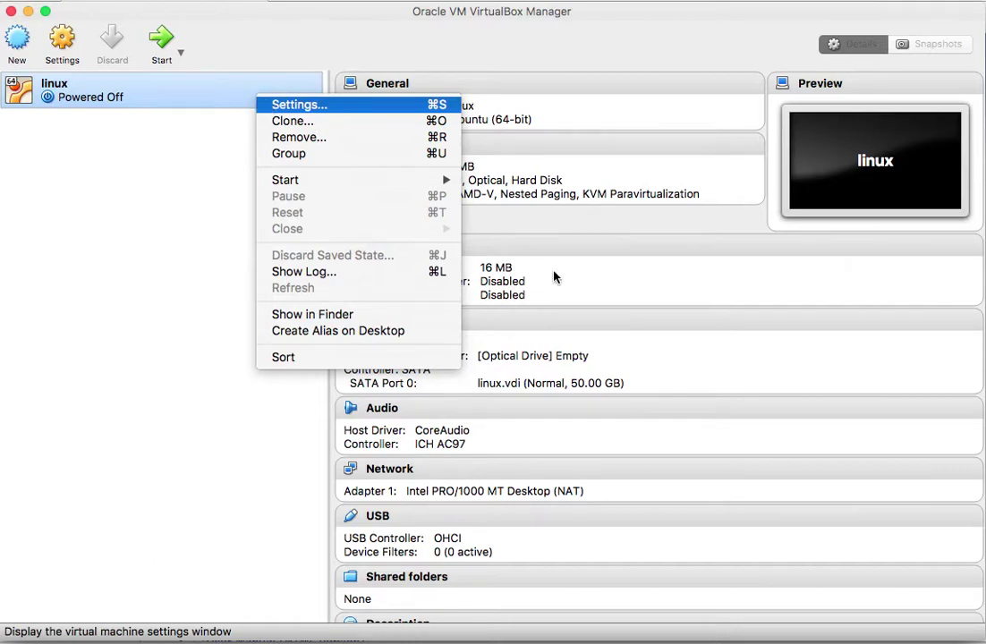
click(269, 105)
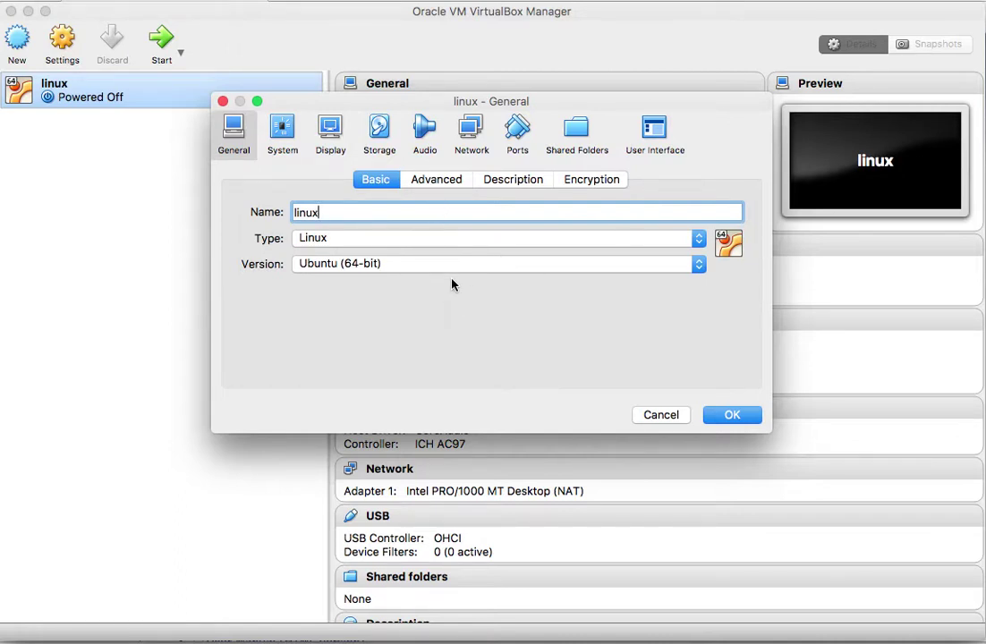
click(440, 180)
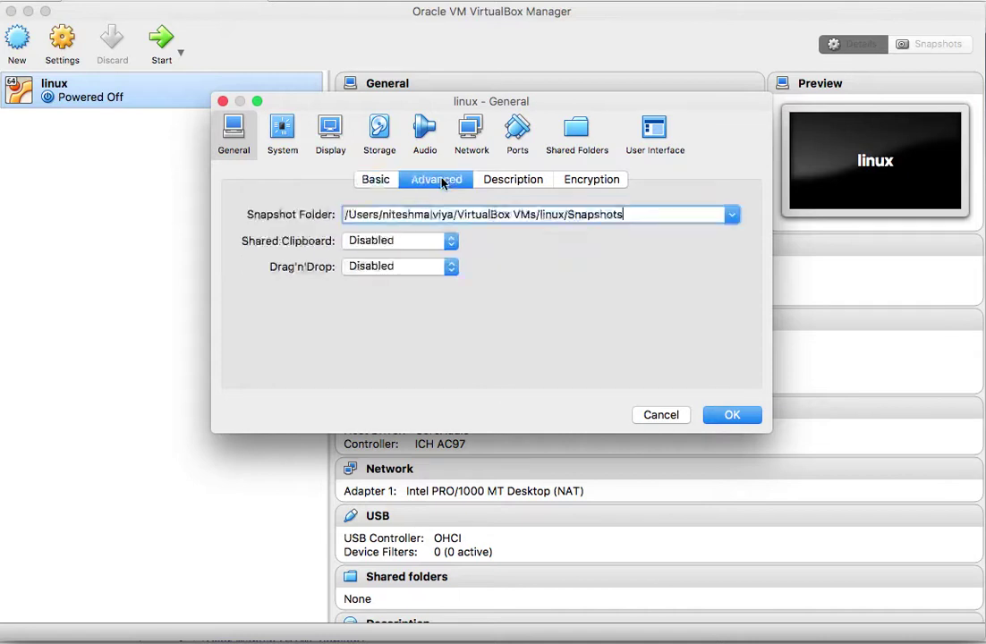
click(531, 181)
click(582, 180)
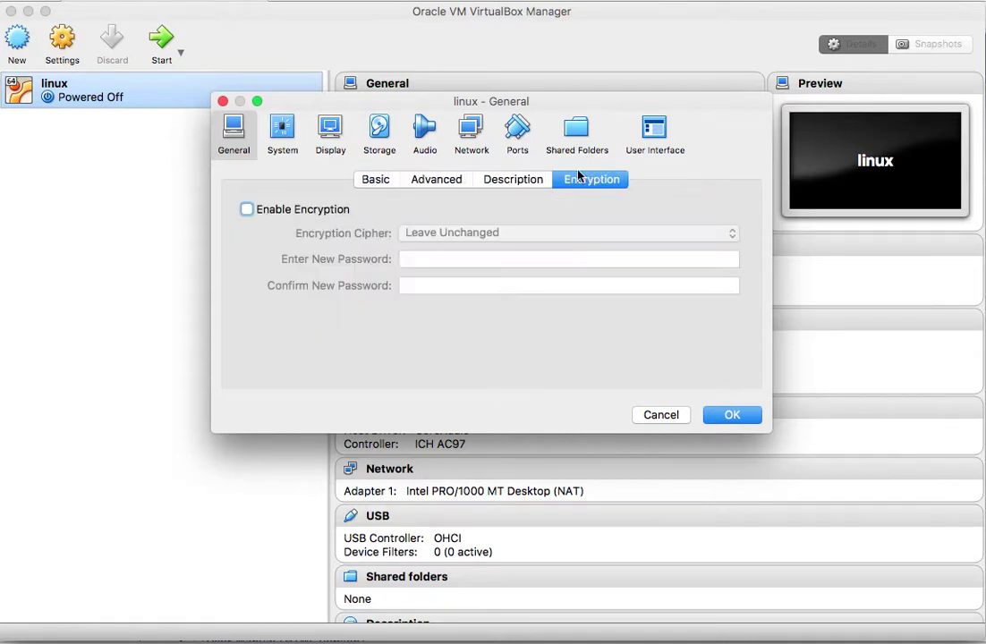
Set the number of processors to 2 in the linux machine's system settings
click(282, 135)
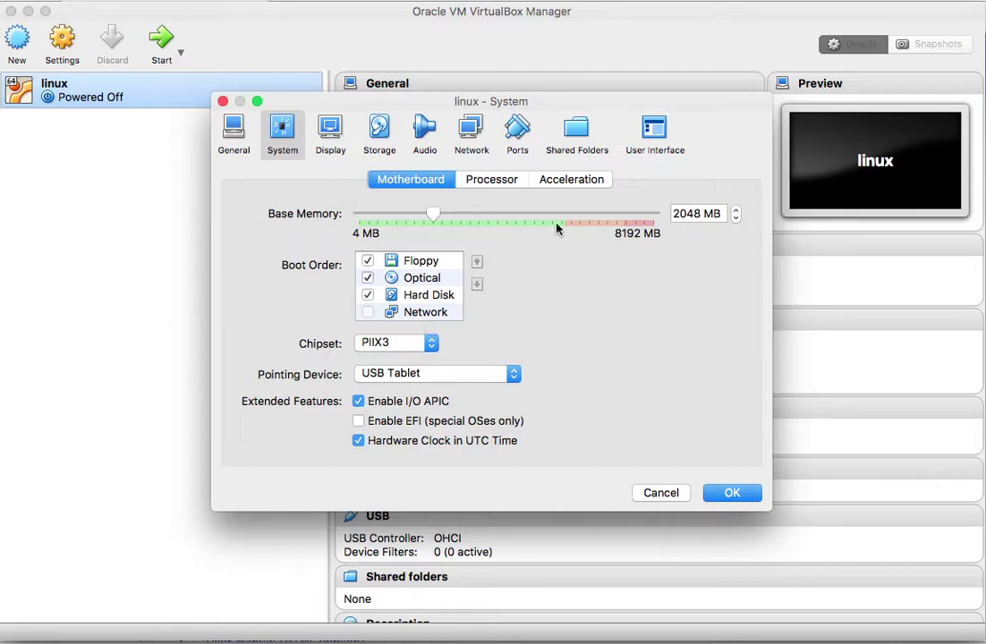
click(507, 182)
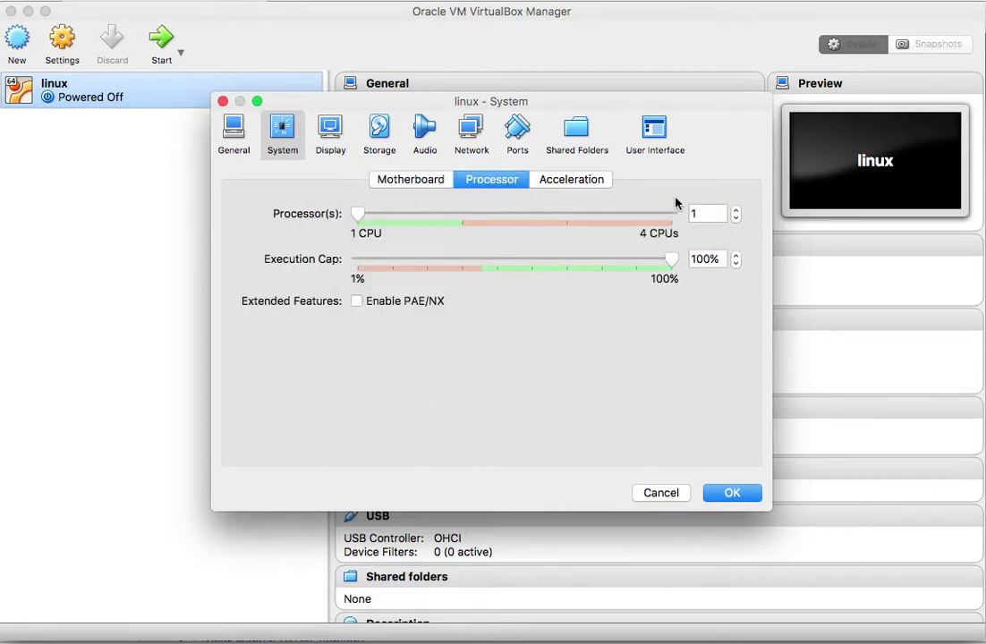
drag(366, 217, 446, 220)
mouse_move(405, 275)
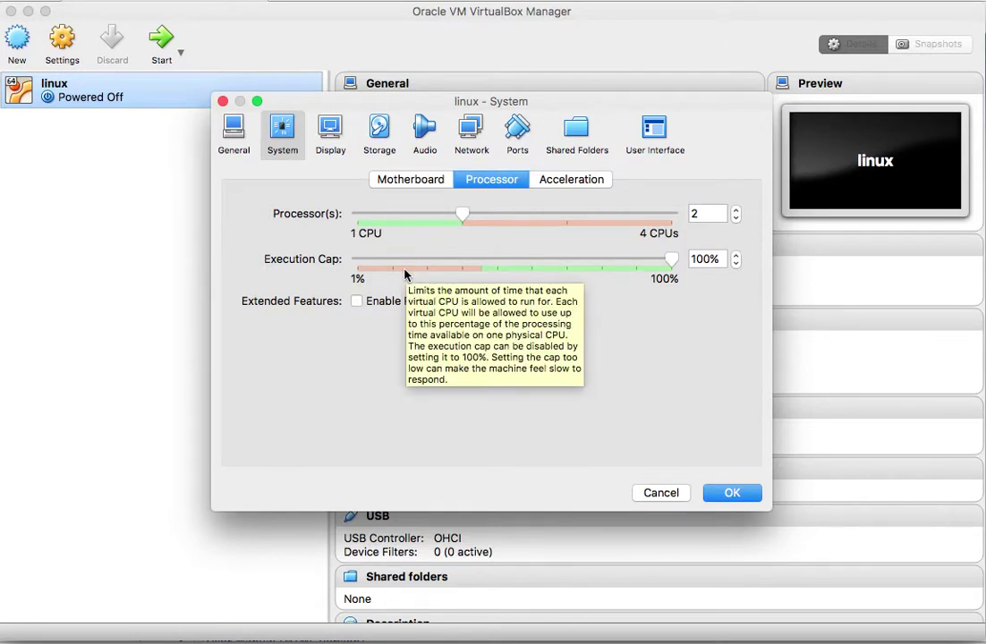
Set the display video memory to 64 MB and save the machine's settings
click(330, 134)
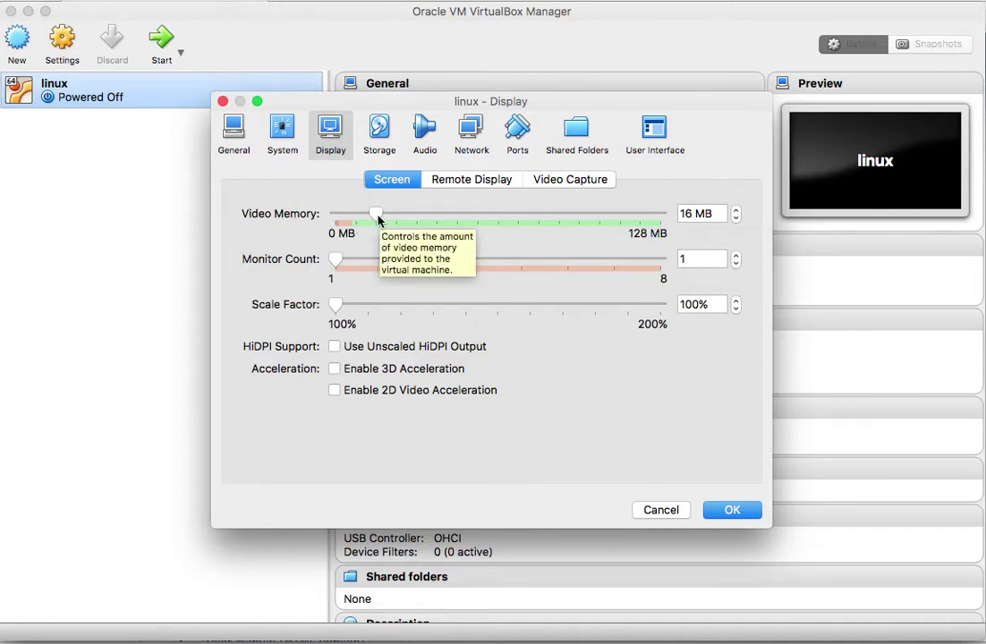
drag(378, 219, 499, 211)
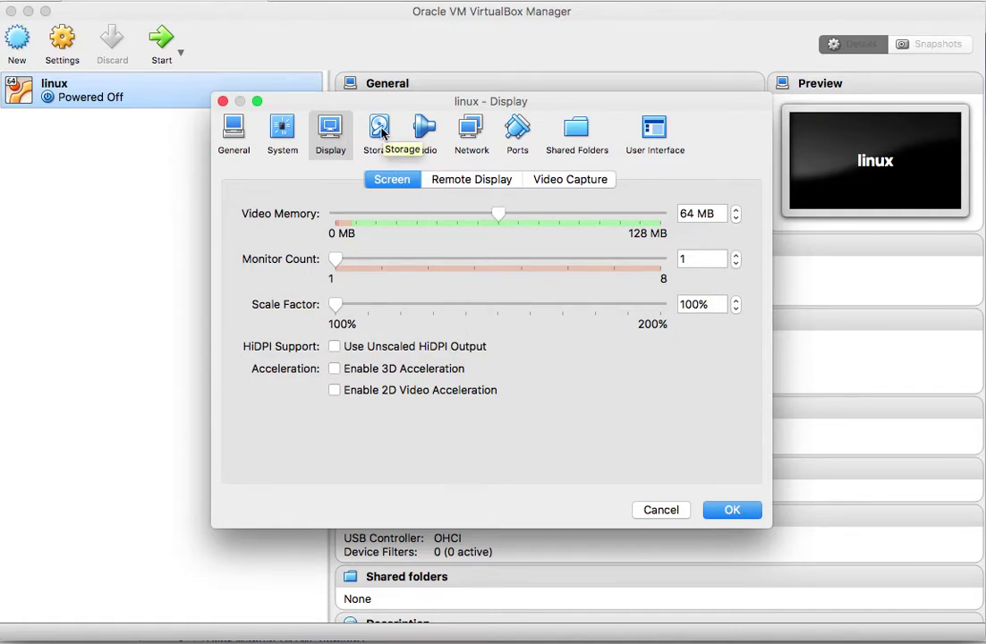
click(728, 514)
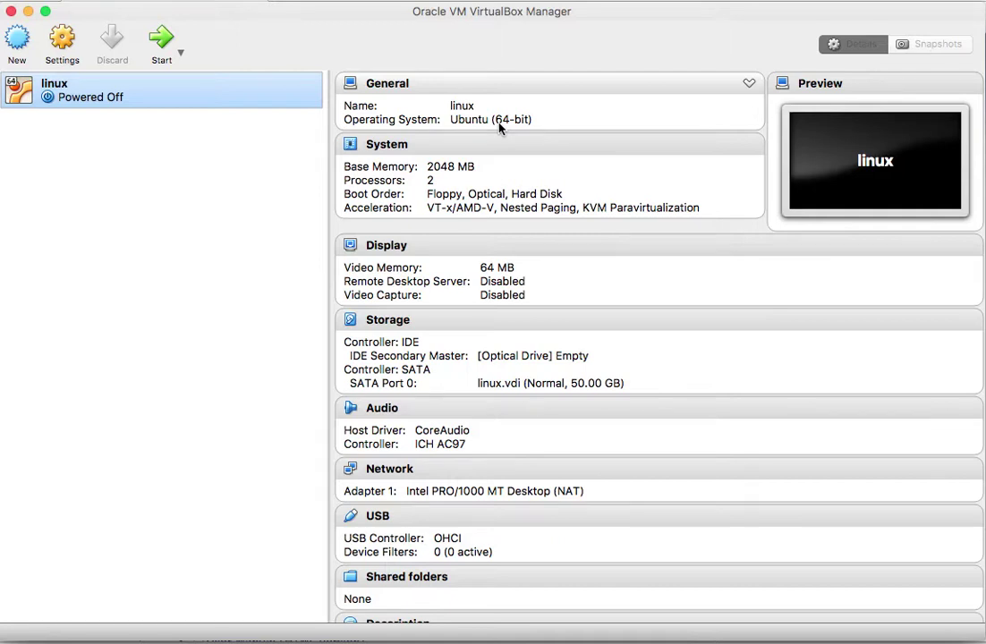
right_click(262, 96)
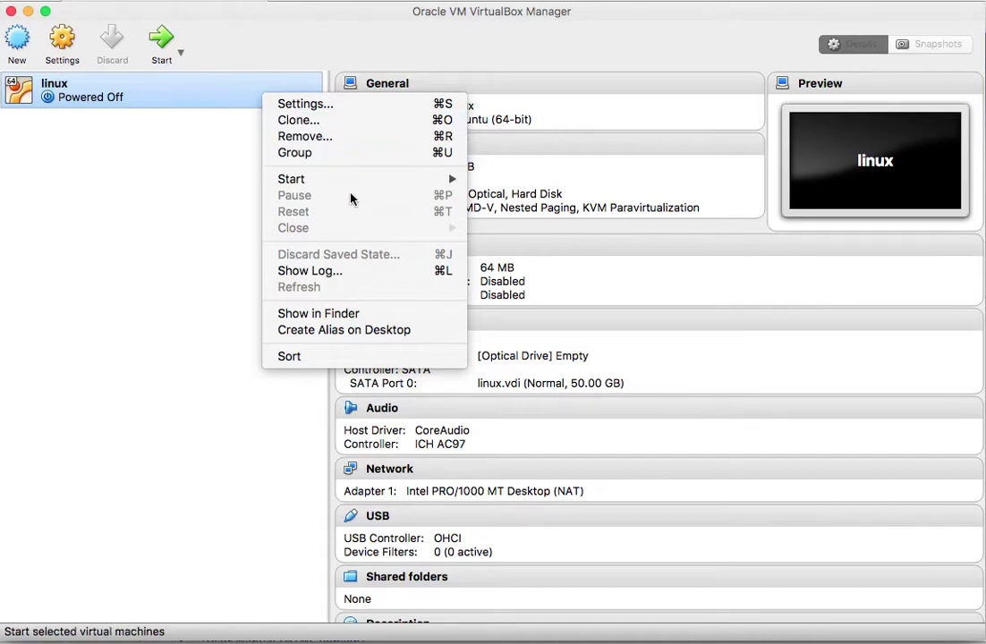
click(328, 38)
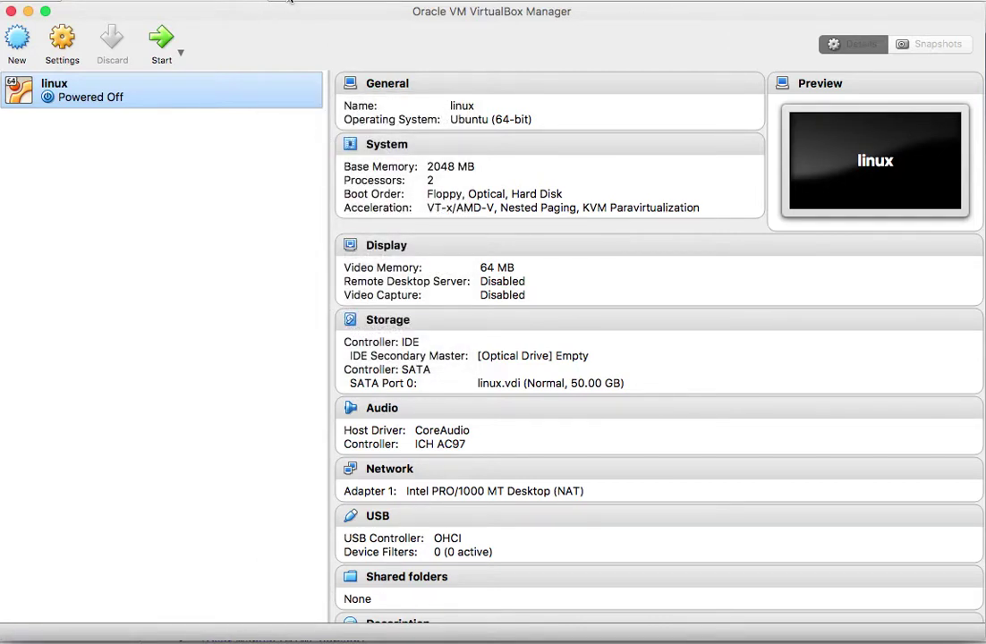
Add an optical drive with the Desktop's ubuntu-16.04.2-desktop-amd64.iso to the linux machine's IDE controller and save the settings
right_click(168, 90)
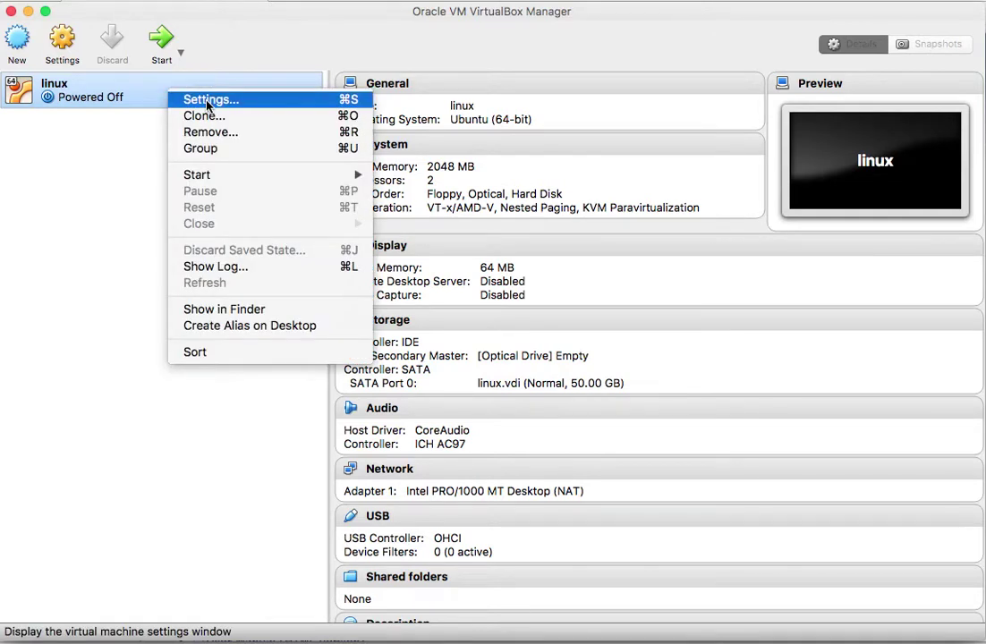
click(209, 99)
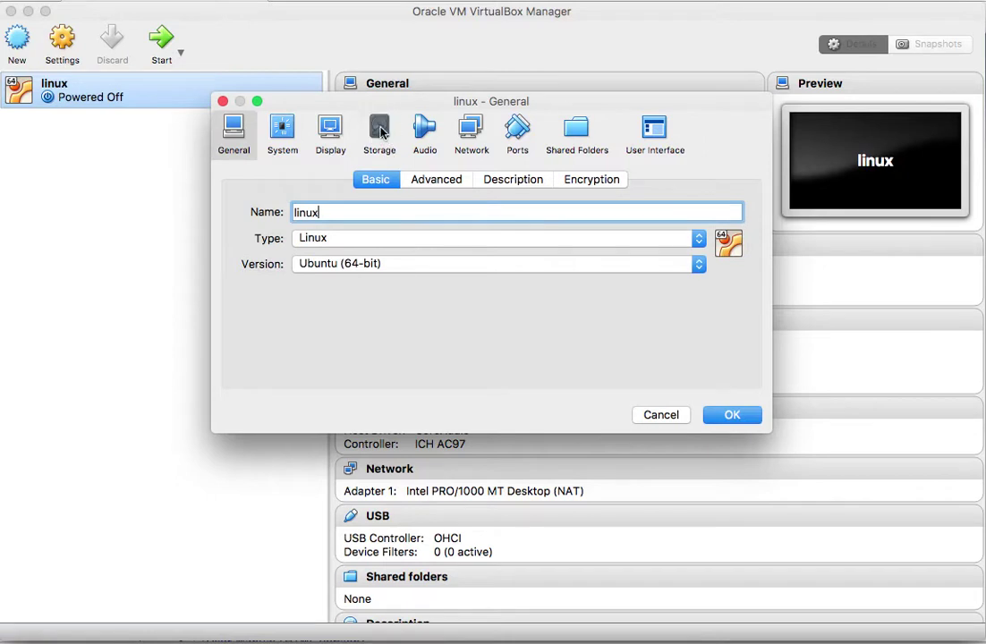
click(379, 133)
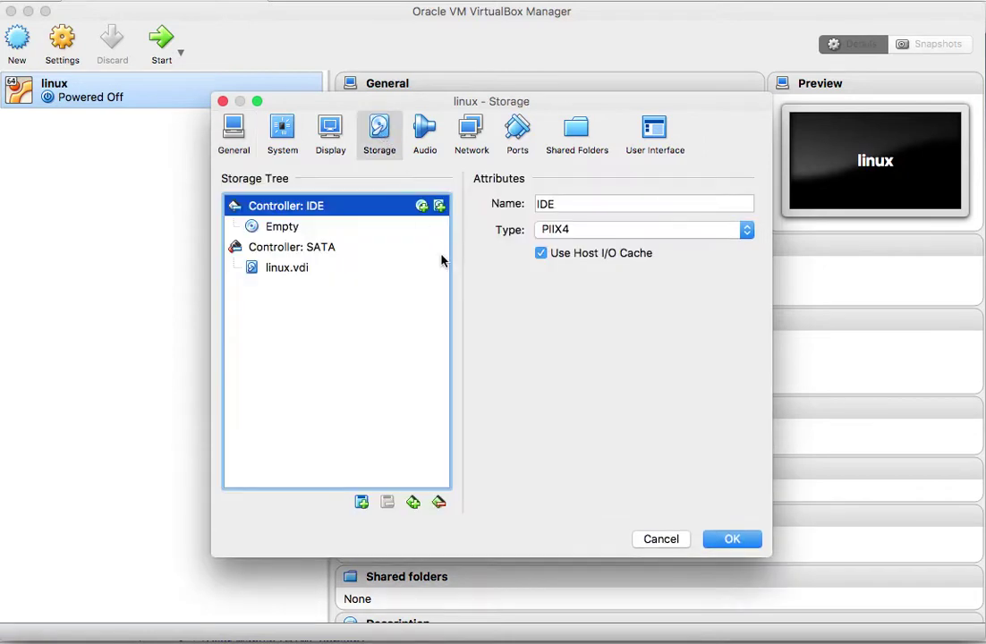
click(422, 207)
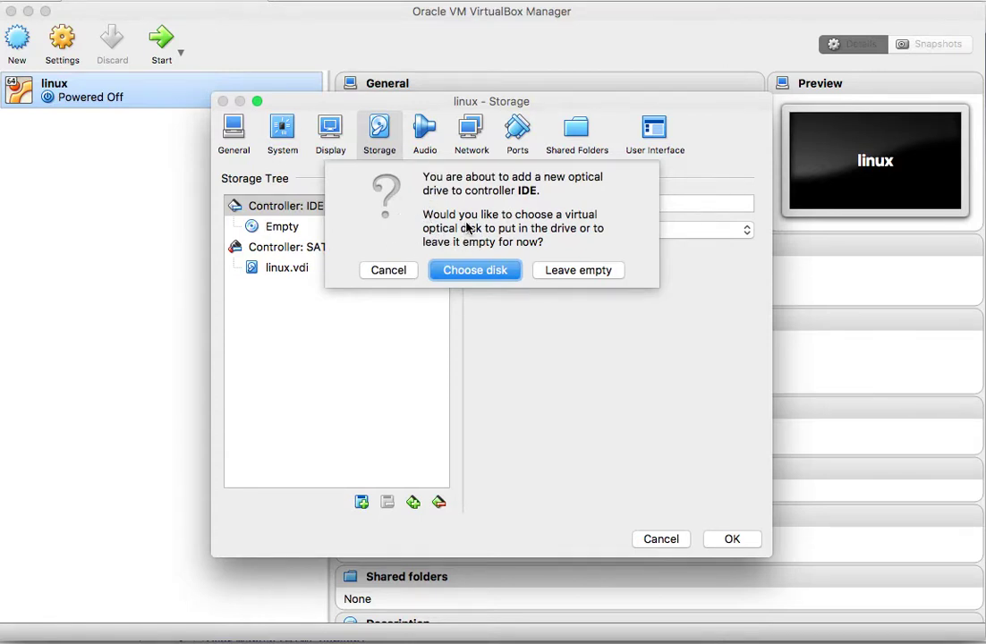
click(485, 275)
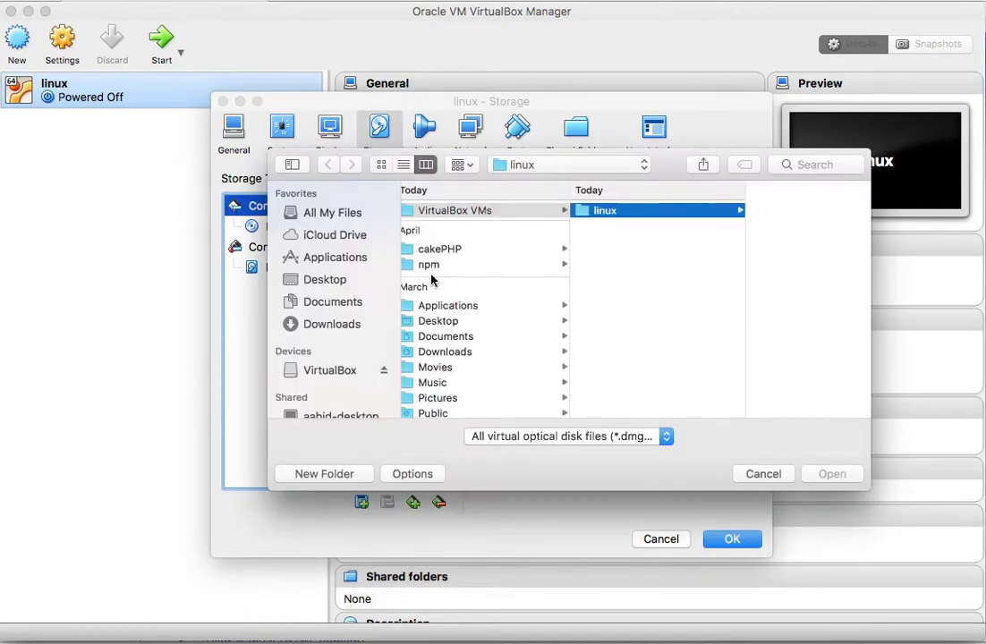
click(325, 280)
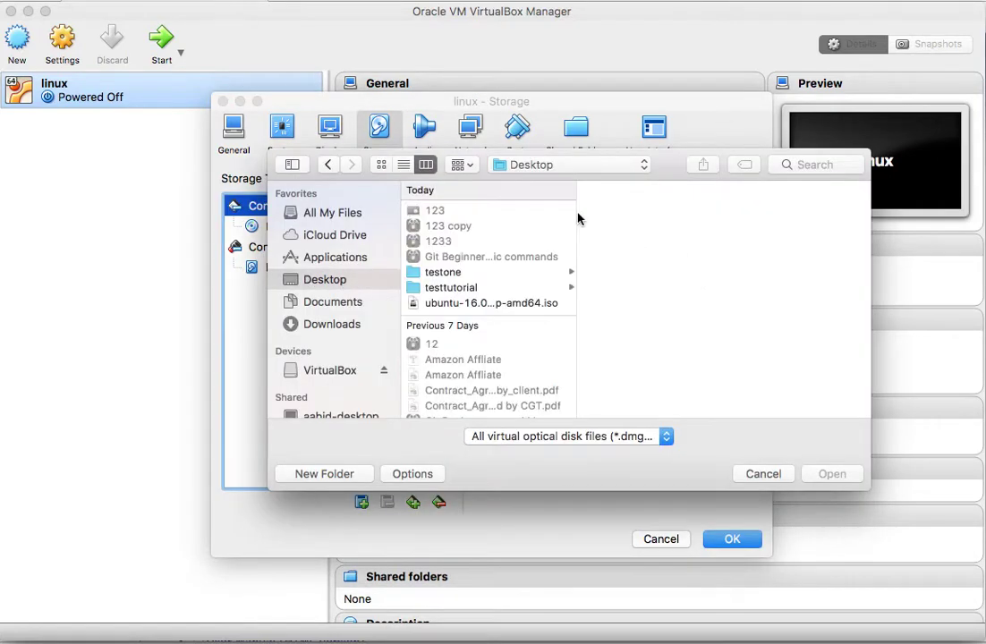
click(523, 302)
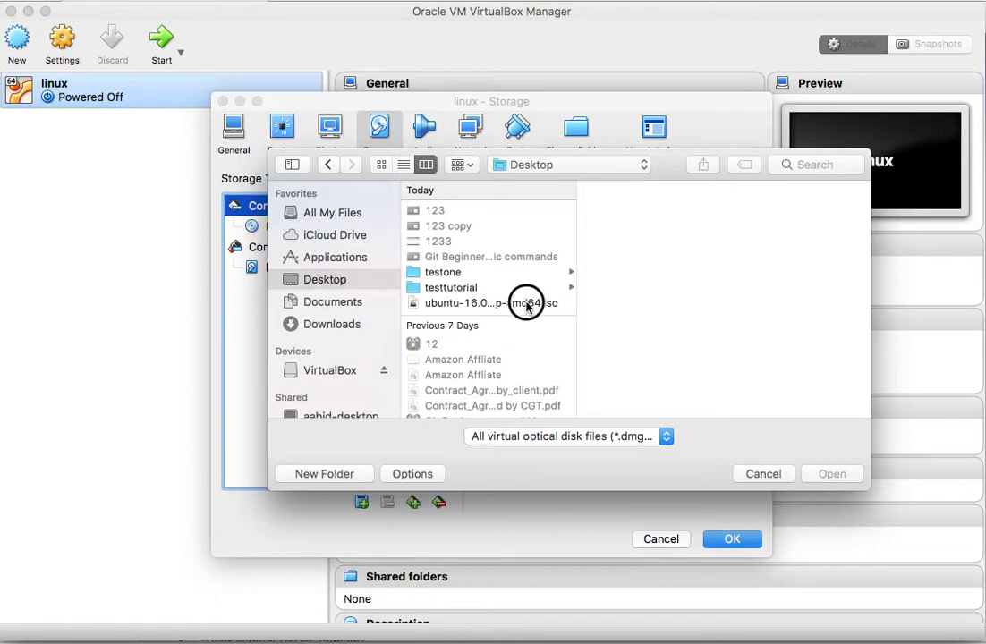
click(819, 474)
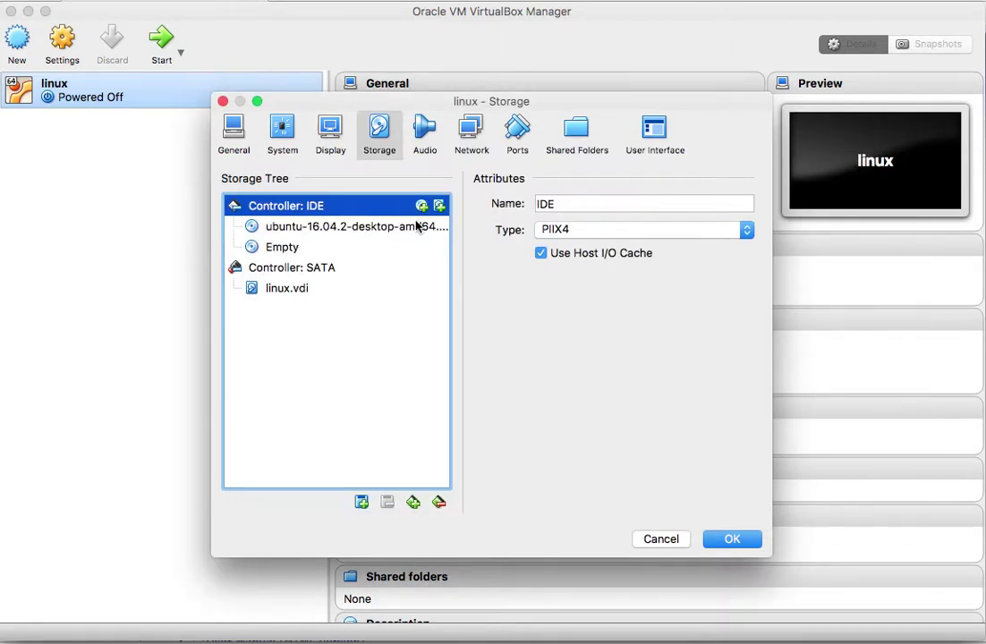
click(737, 543)
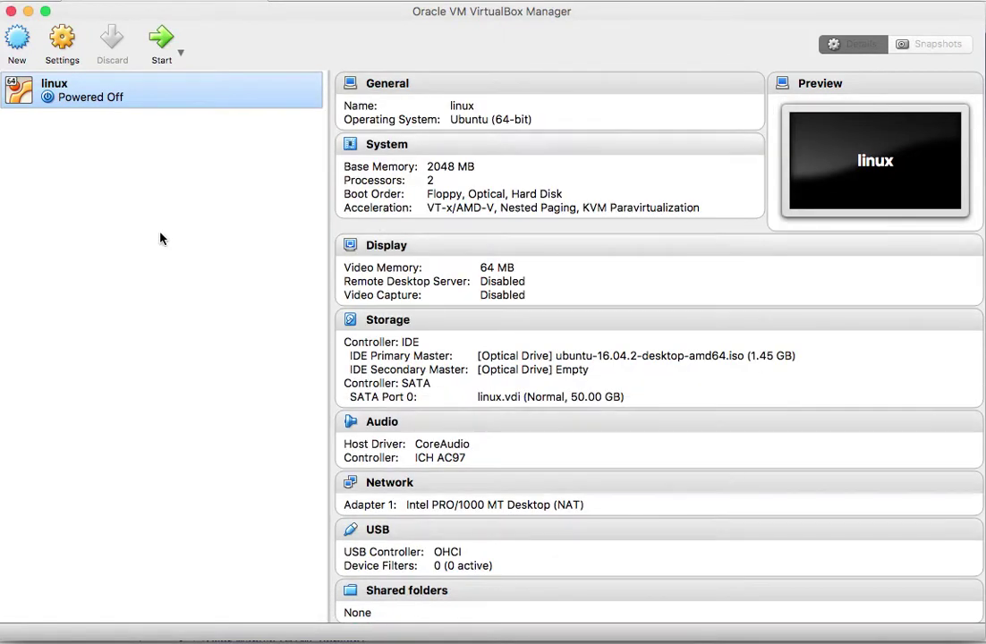
Start the linux machine, dismiss its notification messages and enlarge its window to fill the screen
click(164, 49)
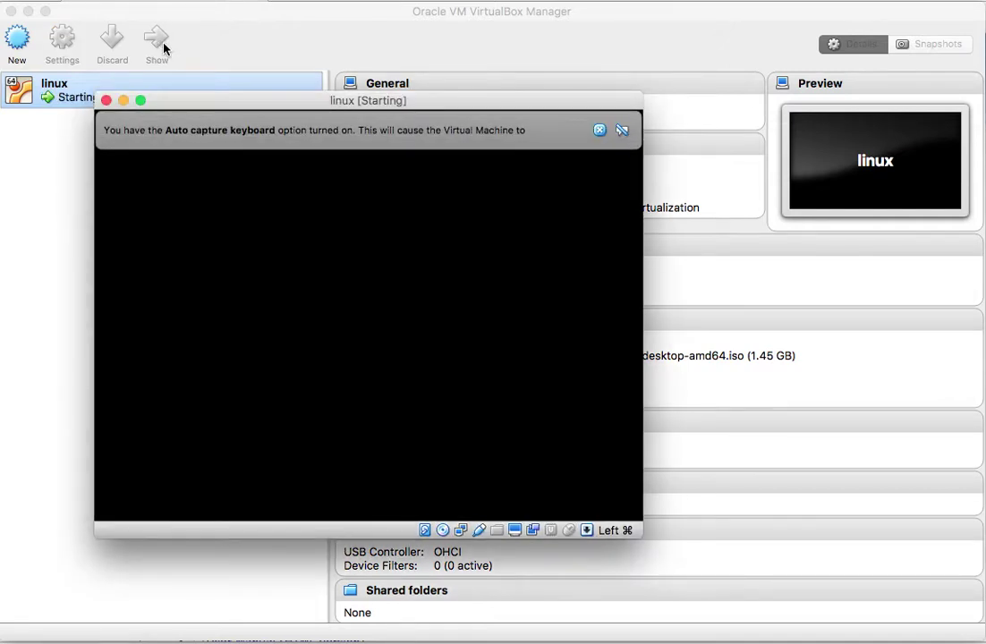
drag(463, 97, 396, 11)
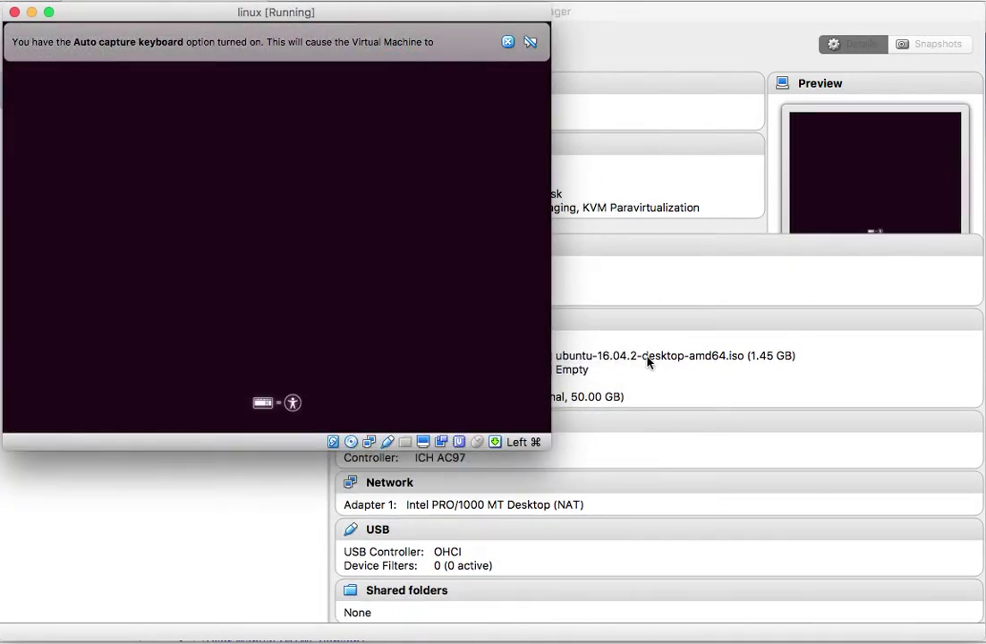
drag(551, 443, 982, 632)
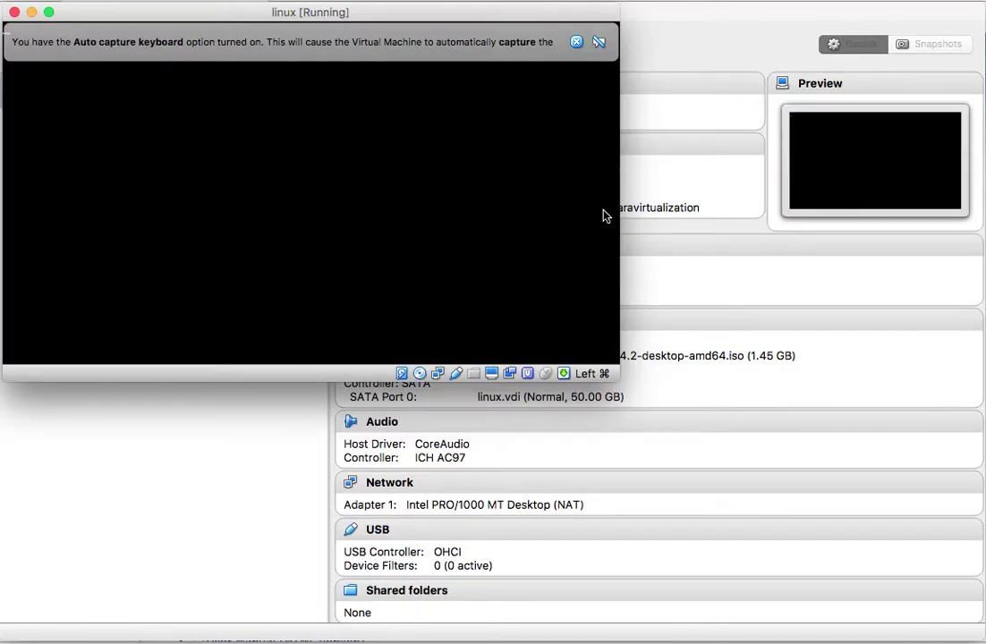
click(576, 42)
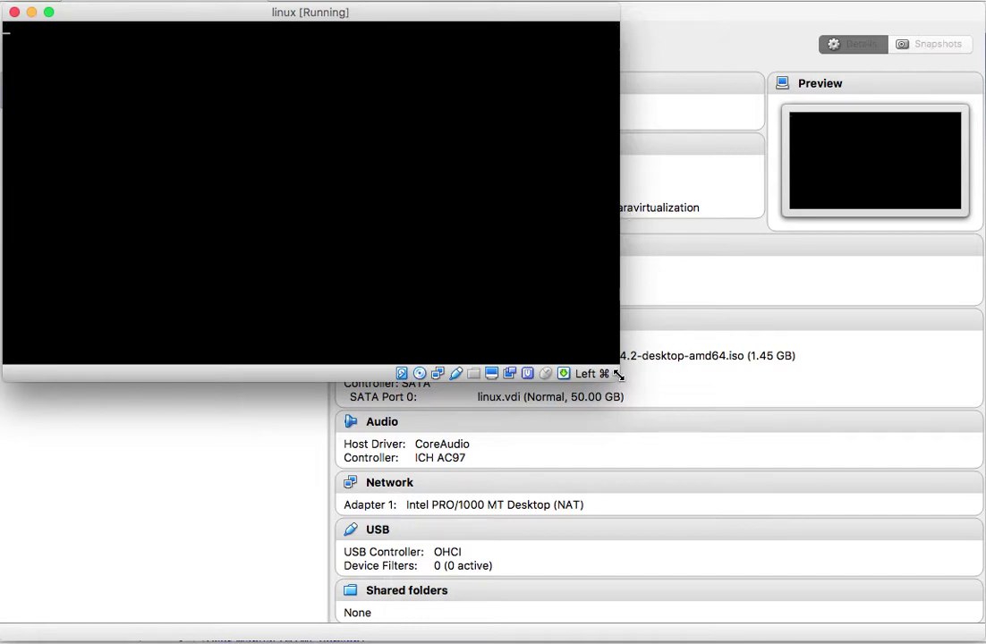
drag(617, 376, 978, 635)
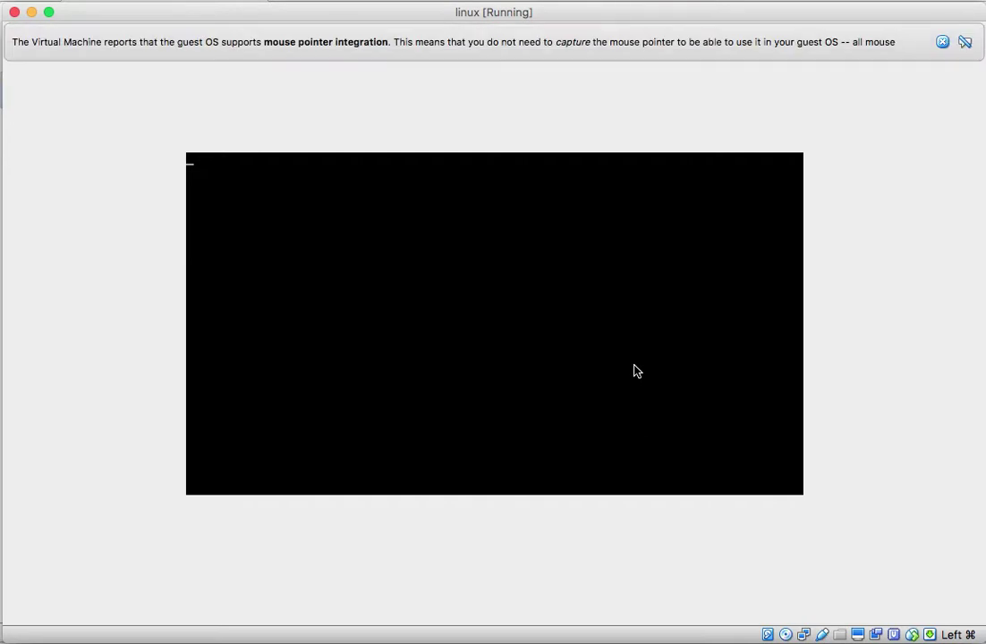
click(942, 42)
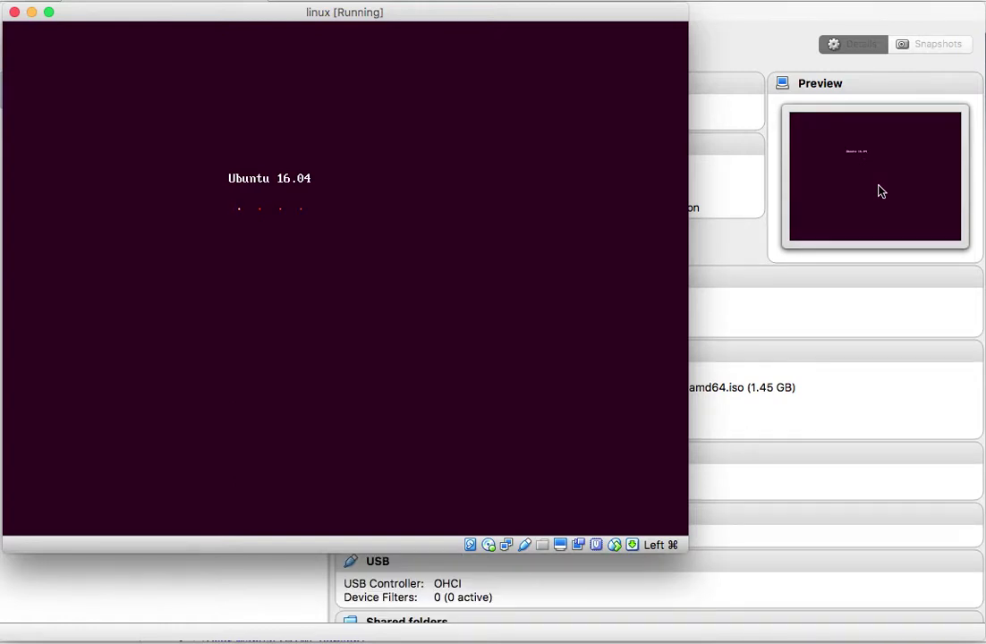
drag(691, 552, 983, 643)
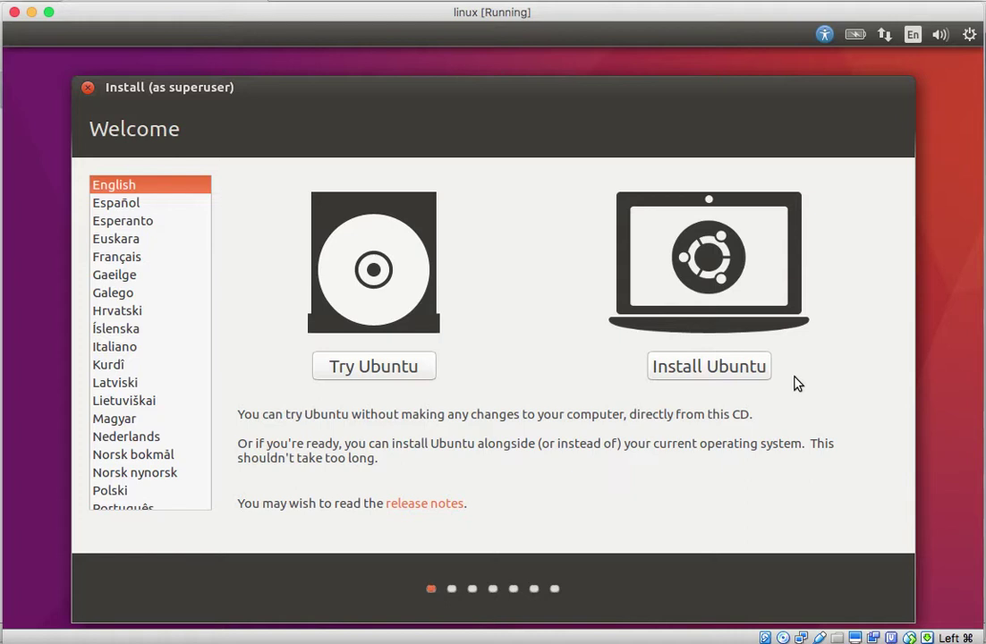
Begin installing Ubuntu without the update and third-party software options, using Erase disk and install Ubuntu, and approve writing the disk changes
click(713, 367)
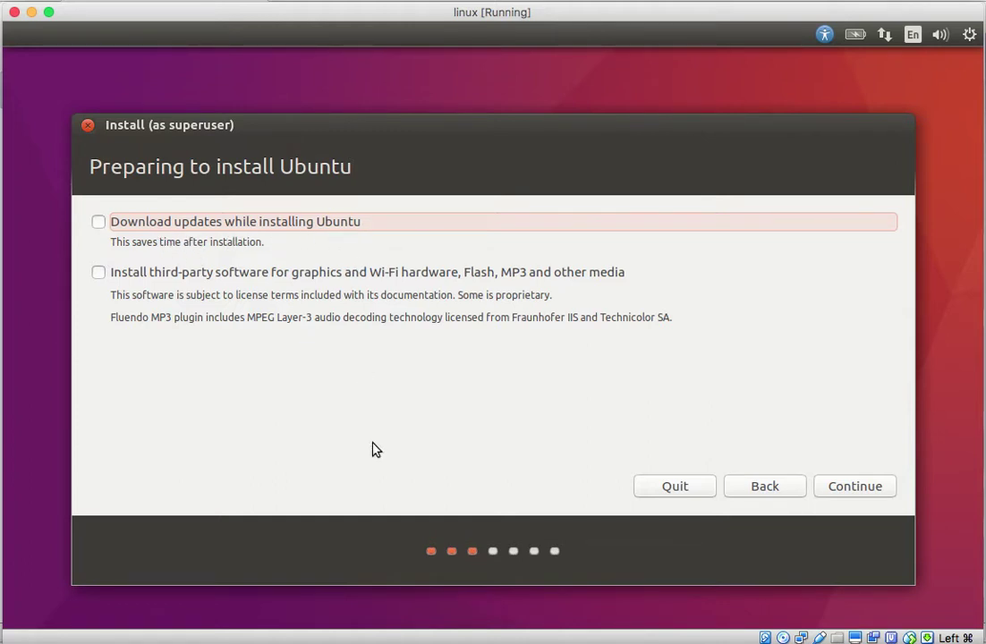
click(859, 494)
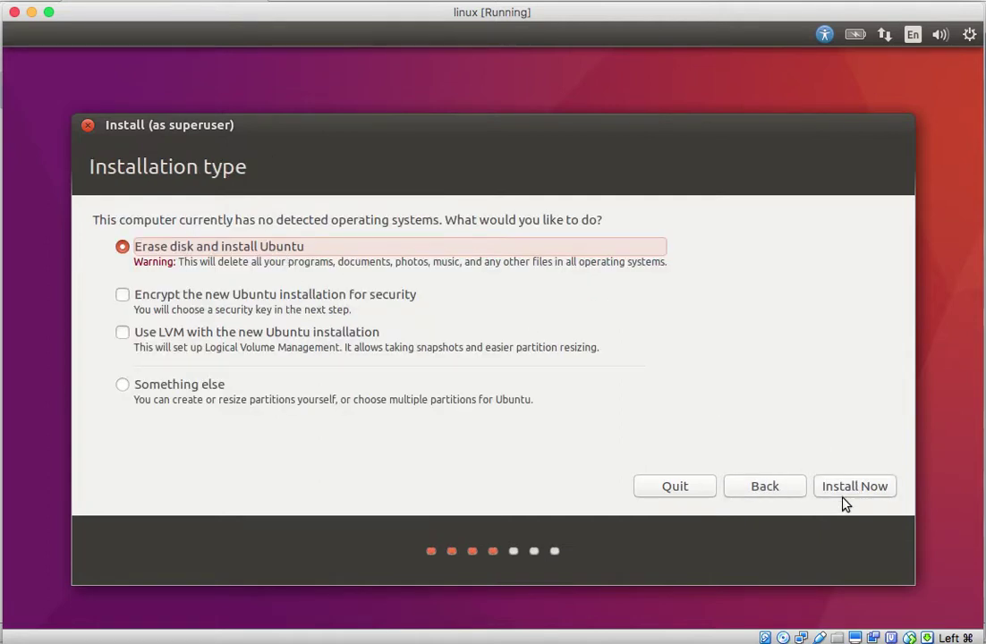
click(845, 488)
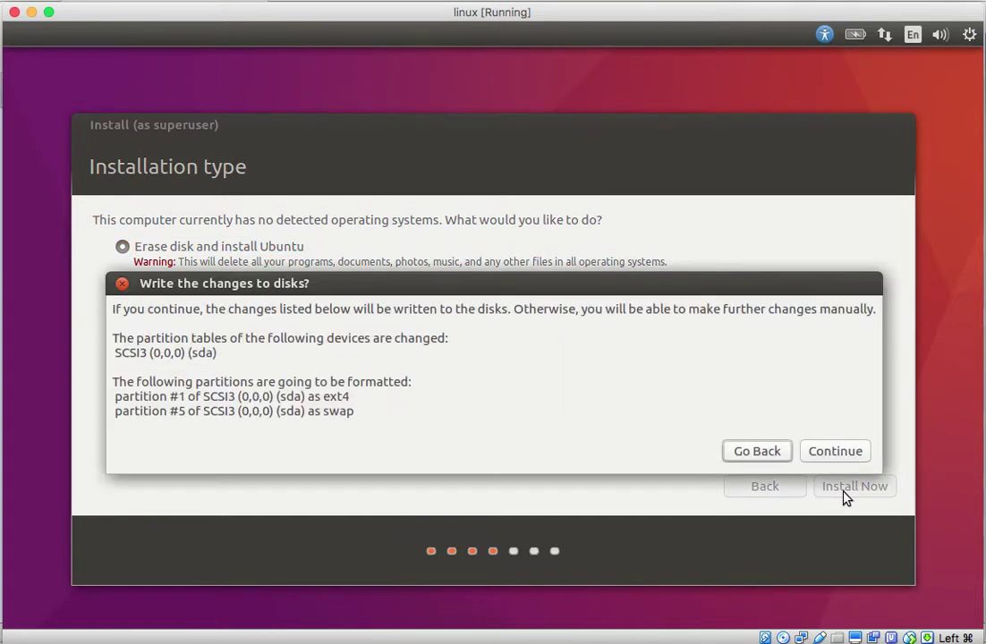
click(835, 453)
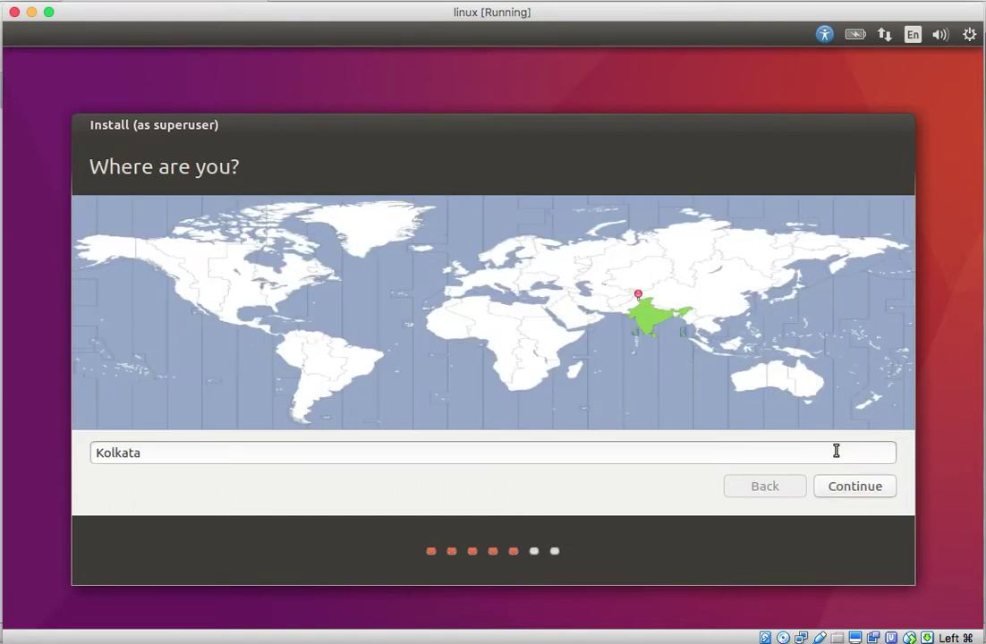
Accept Kolkata as the location and English (US) as the keyboard layout
click(852, 485)
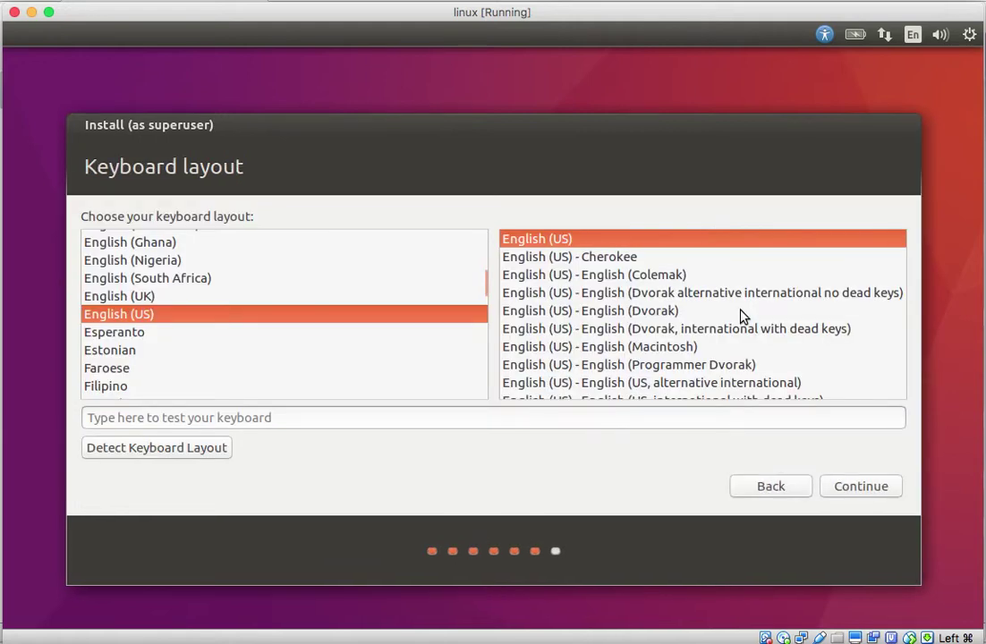
click(844, 493)
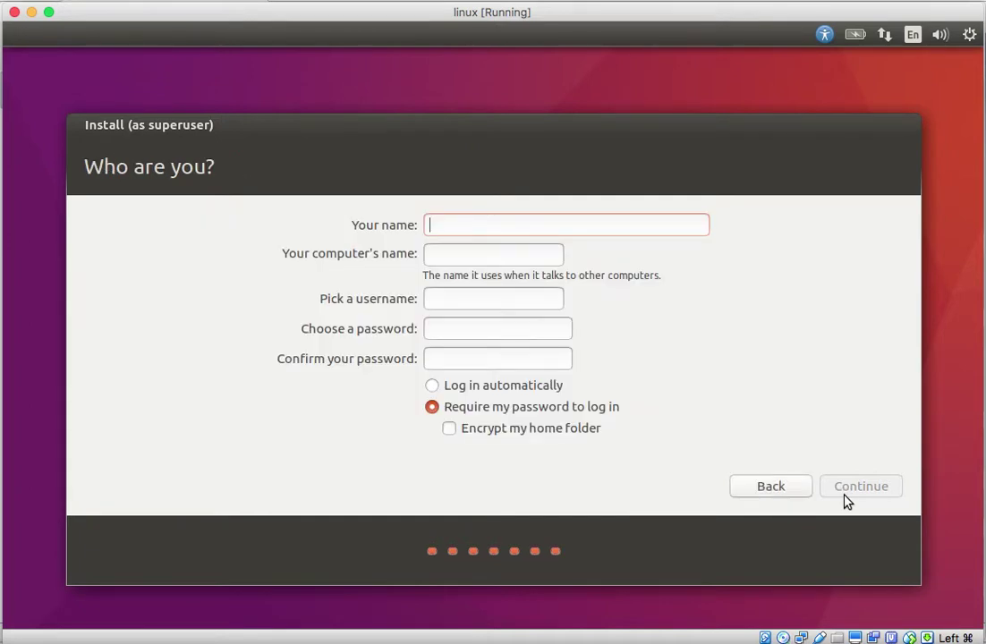
Enter the user's name, keep the suggested computer name and username, enter and confirm the account password, and continue the installation
click(508, 230)
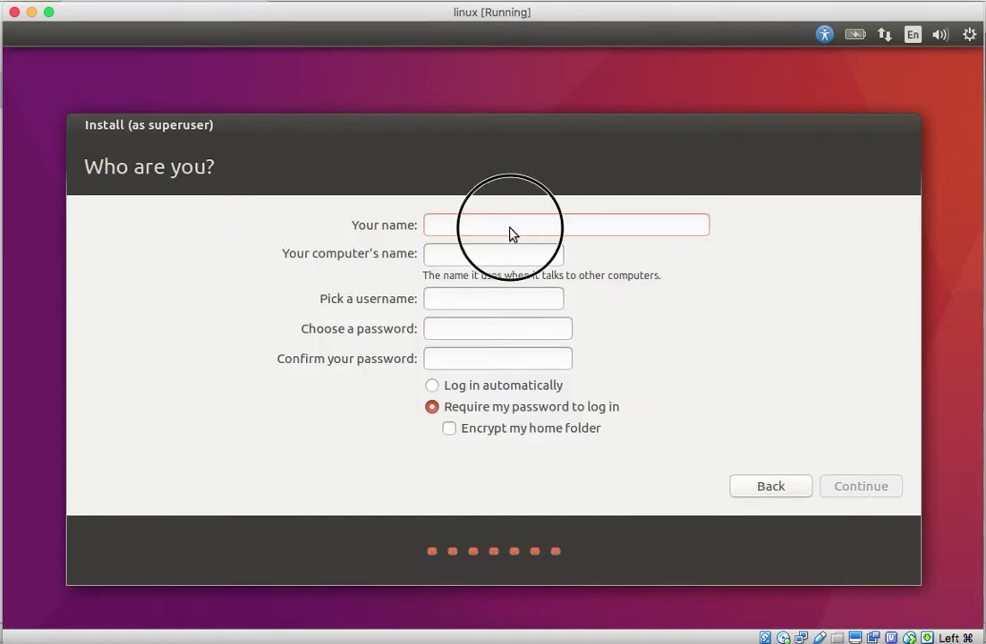
text(Nitesh)
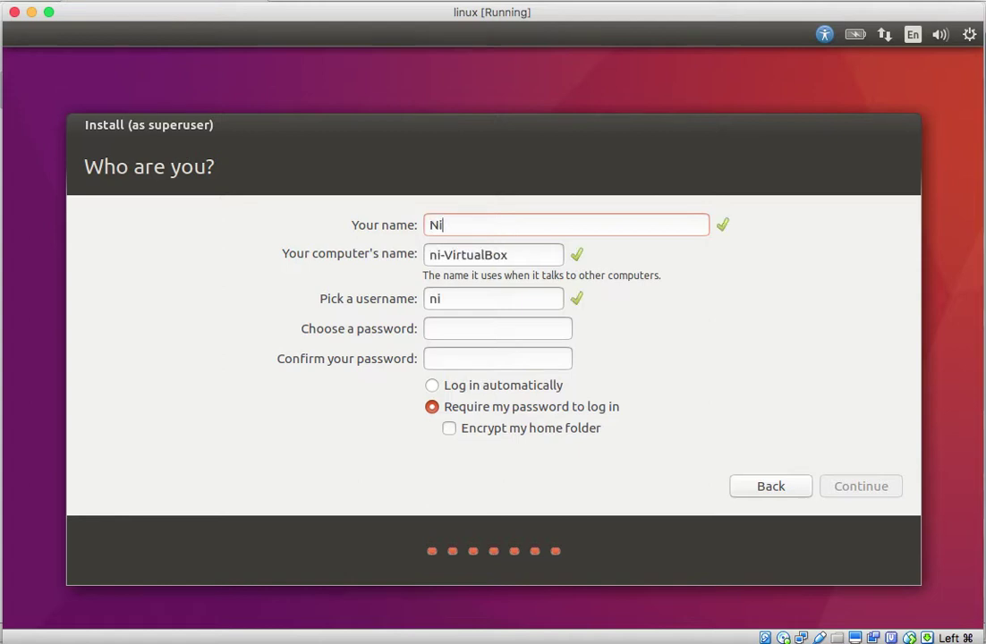
key(Tab)
key(Tab)
key(Tab)
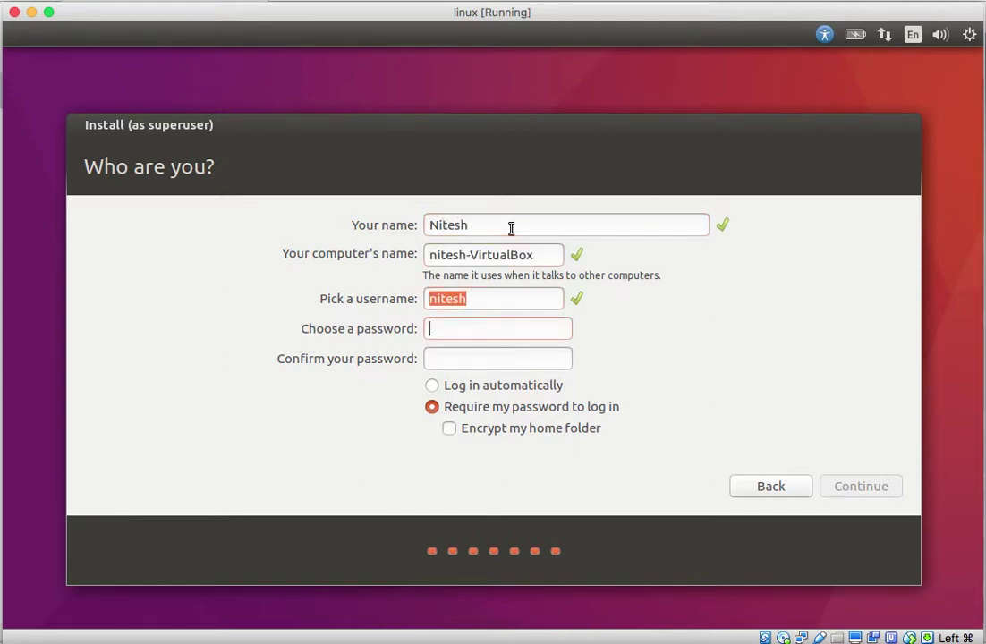
text(*********)
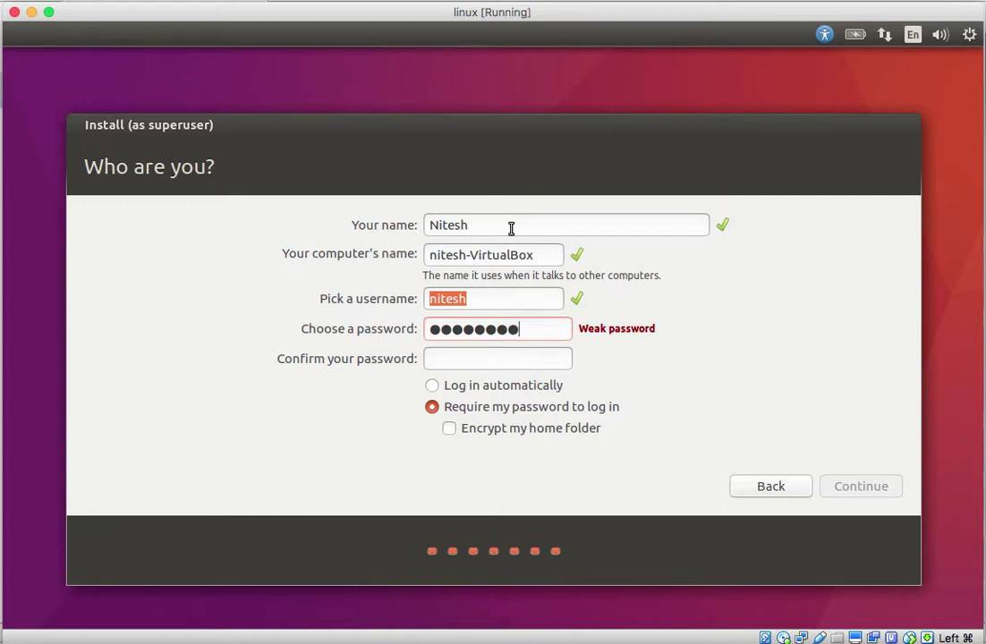
text(**)
key(Tab)
text(**********)
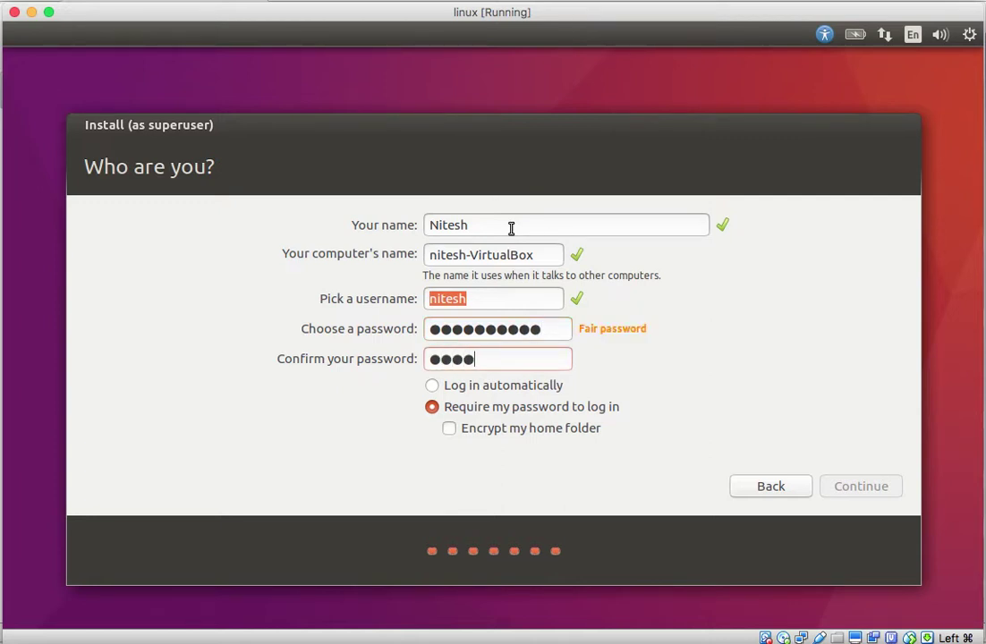
text(*)
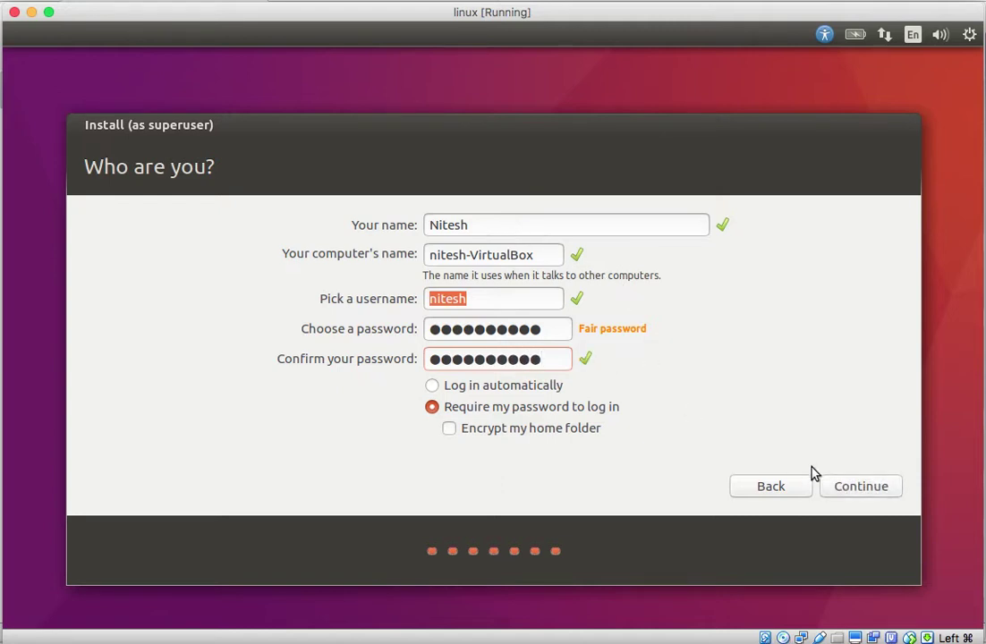
click(854, 494)
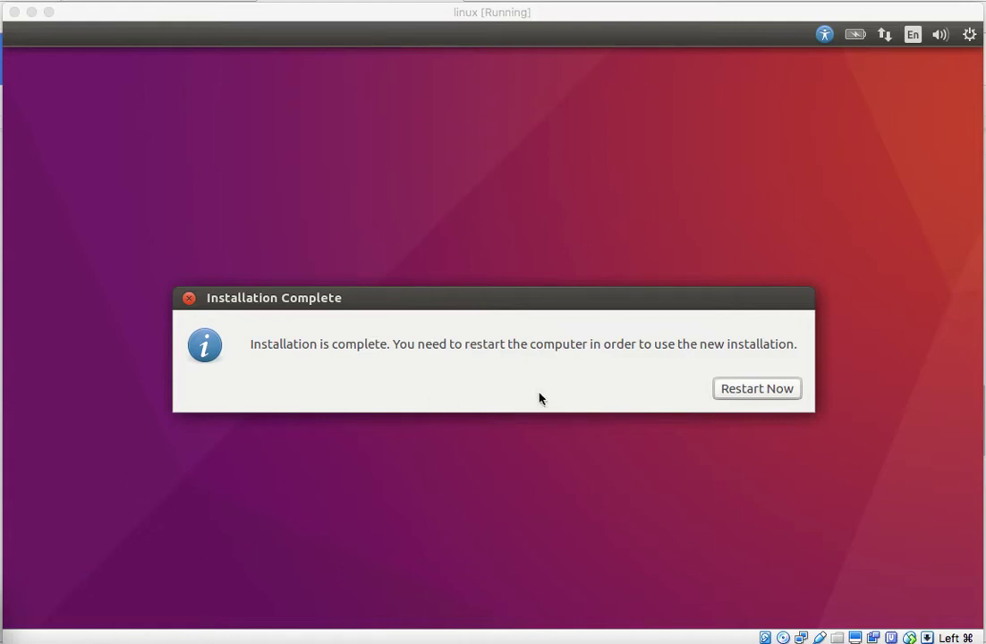
Restart the machine into the new installation, continuing past the installation medium prompt, and enlarge its window to fill the screen
click(762, 393)
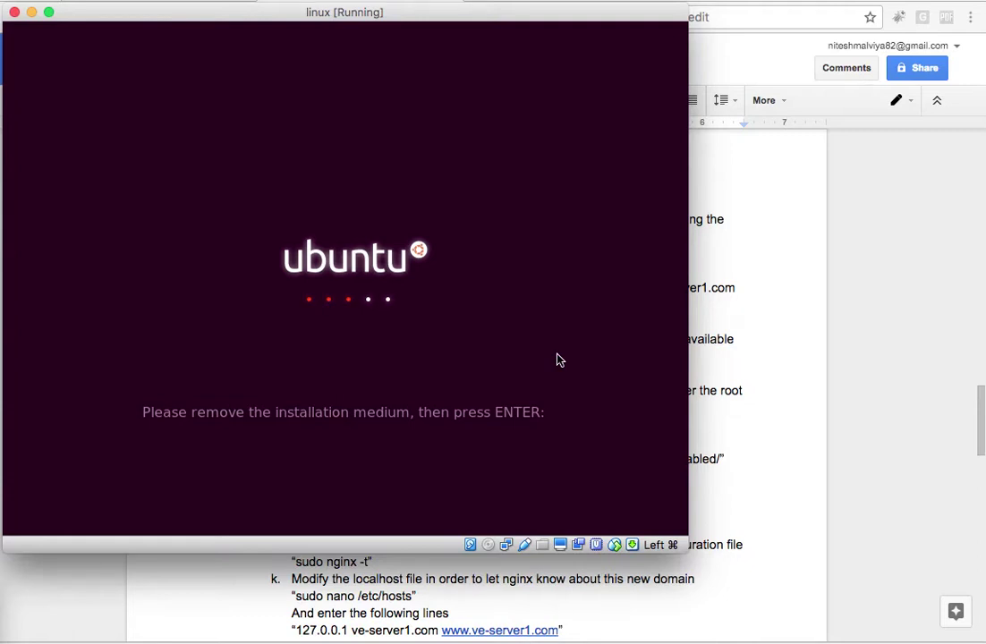
key(Return)
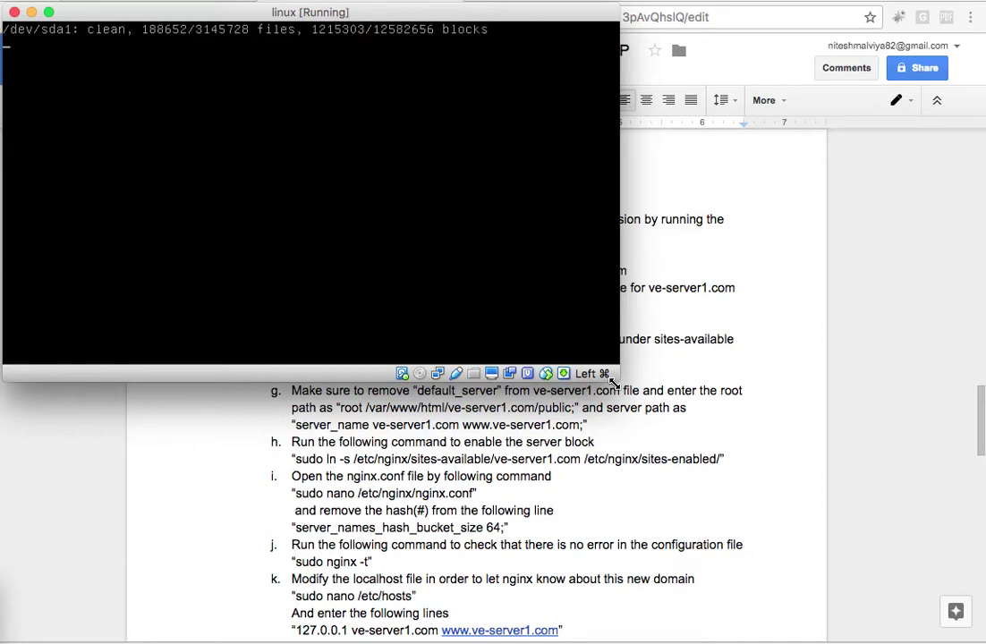
drag(614, 383, 979, 637)
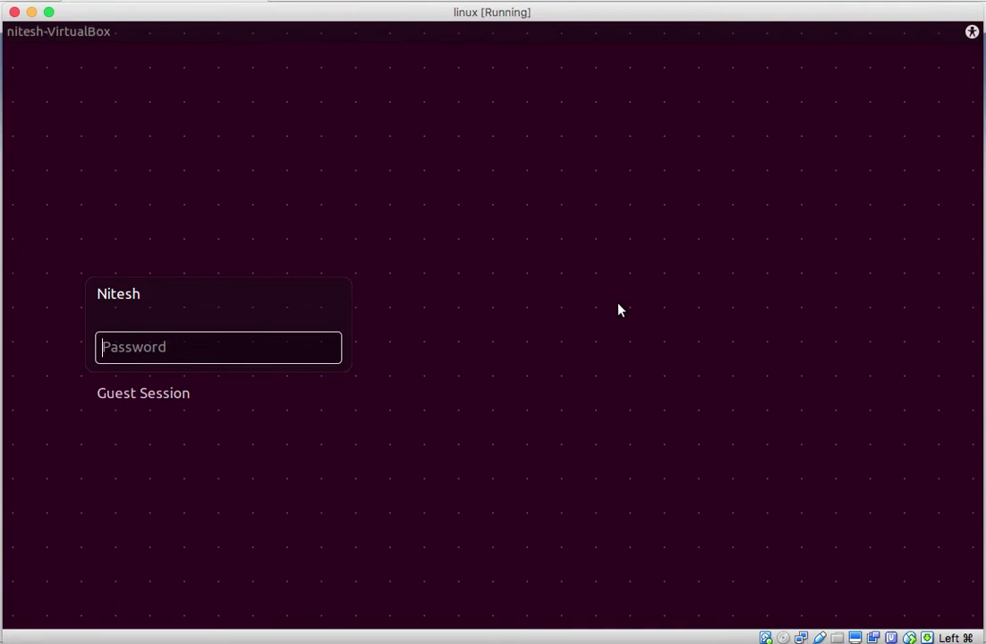
Log in to the new Ubuntu system with the account password
text(••••••••••)
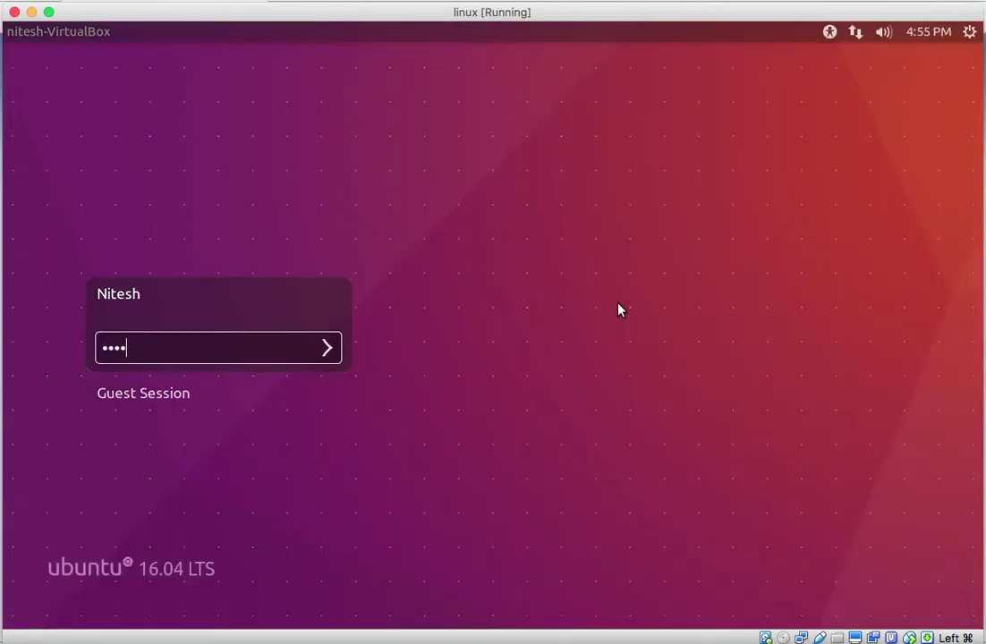
key(Return)
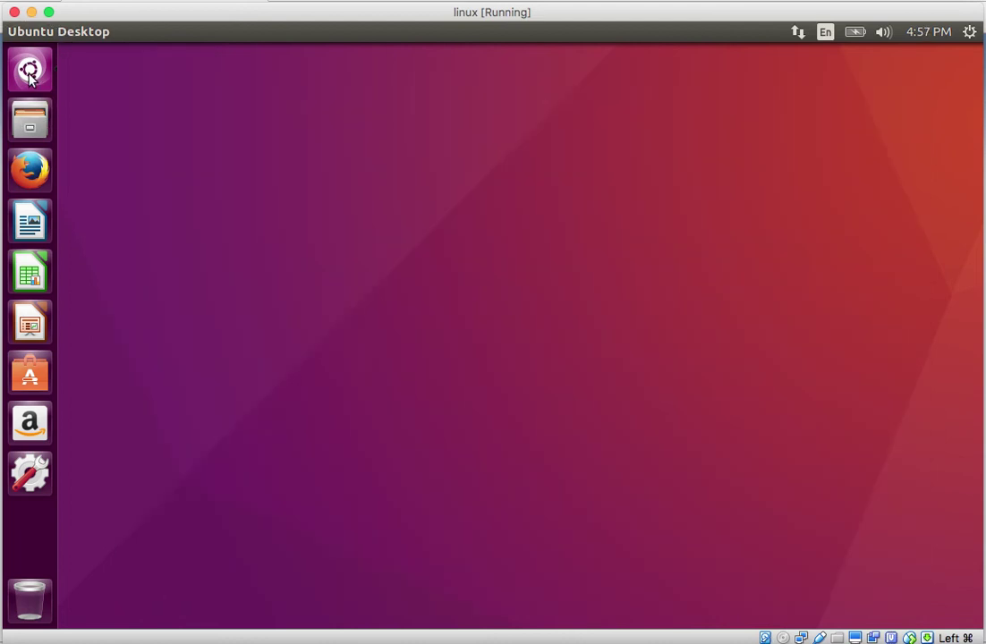
Search the computer for "cmd" and open the Terminal application
click(30, 72)
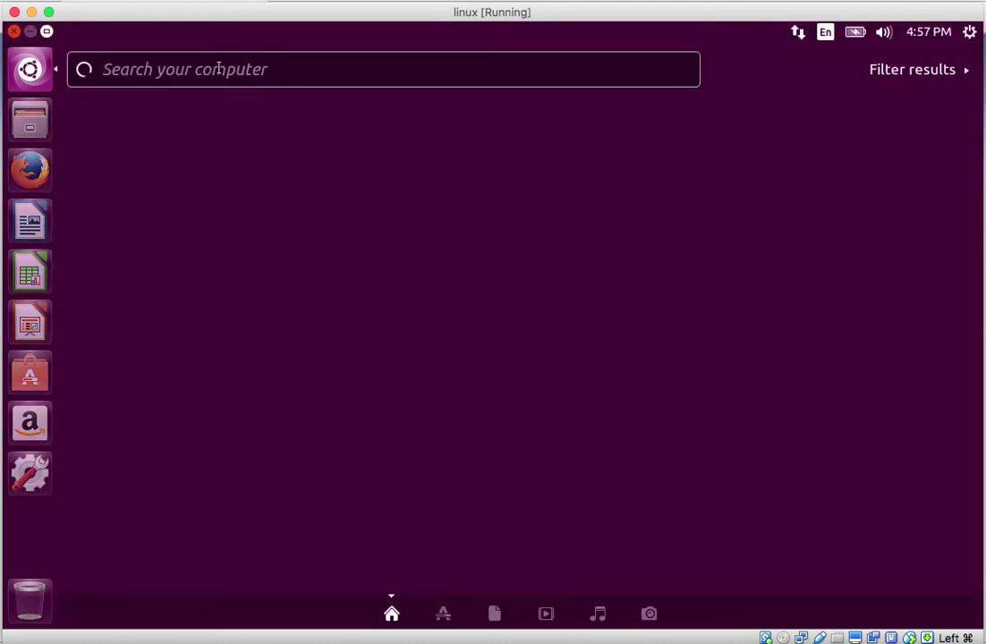
text(cmd)
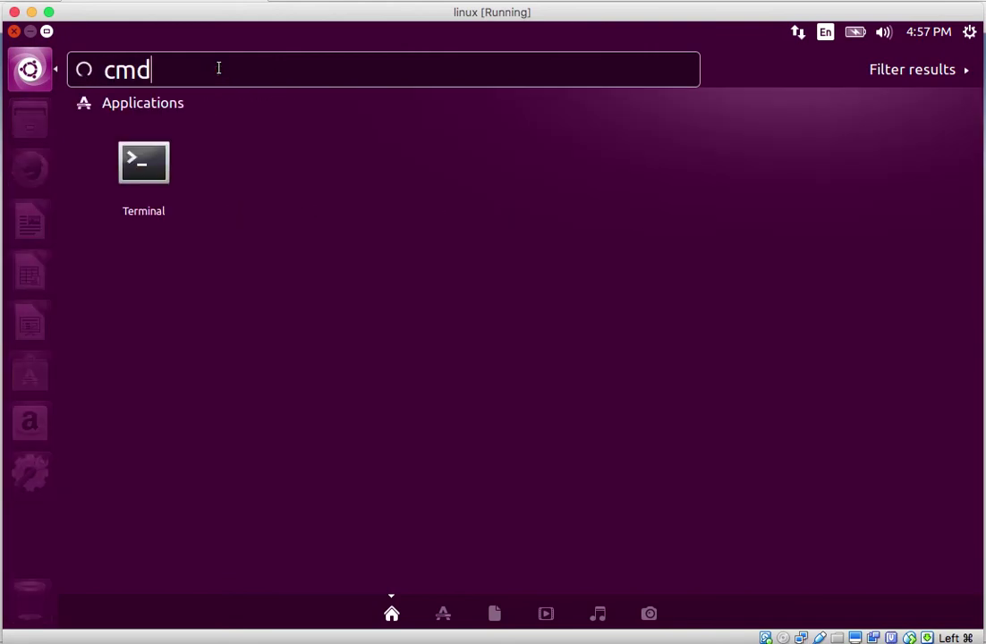
click(156, 161)
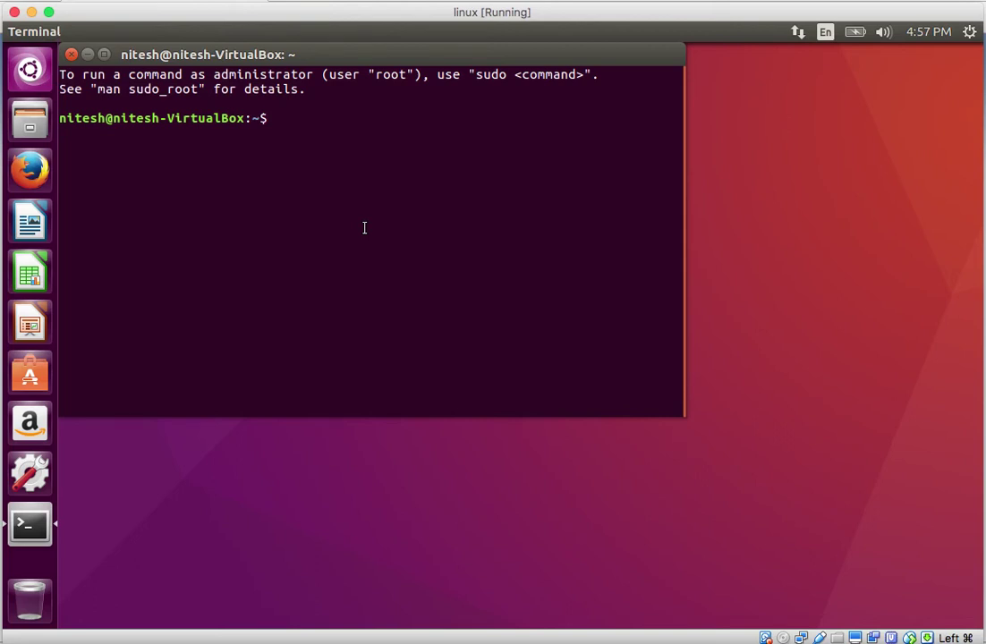
Try to refresh the package lists with "sudo apt-get update", authorizing it with the account password
text(sudo apt-get update)
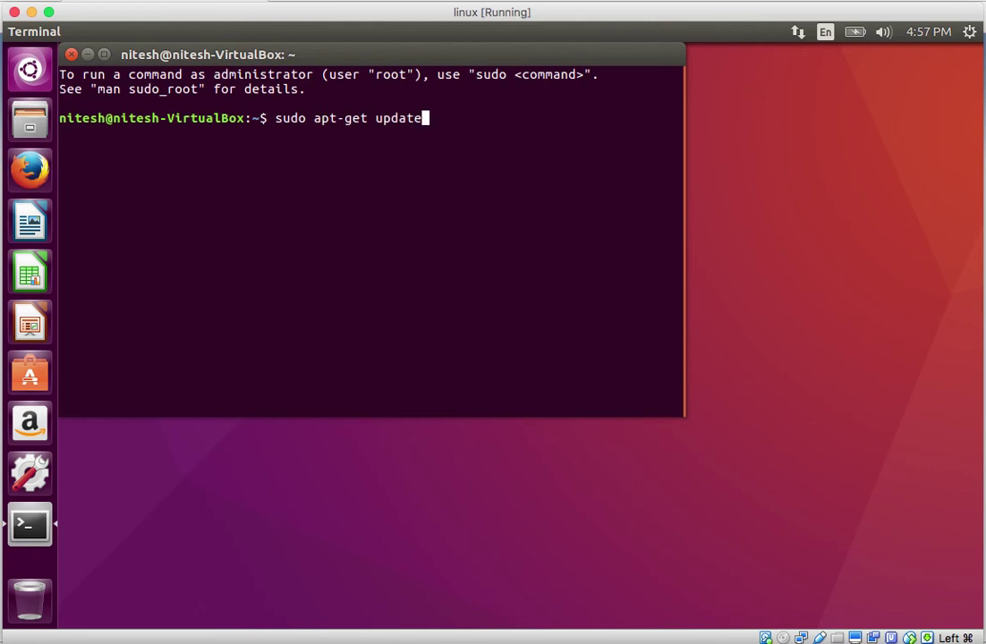
key(Return)
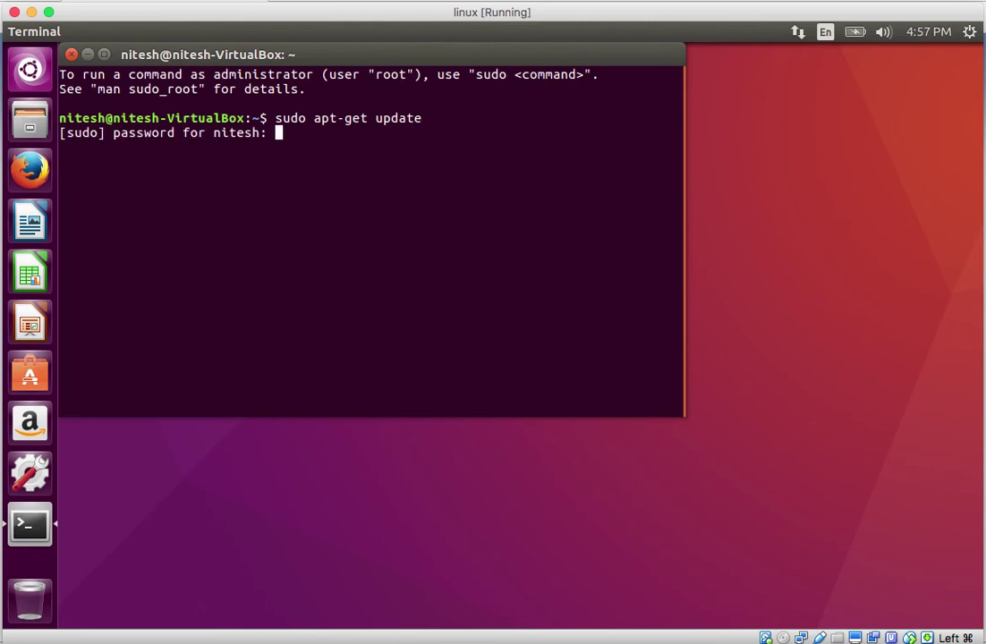
key(Return)
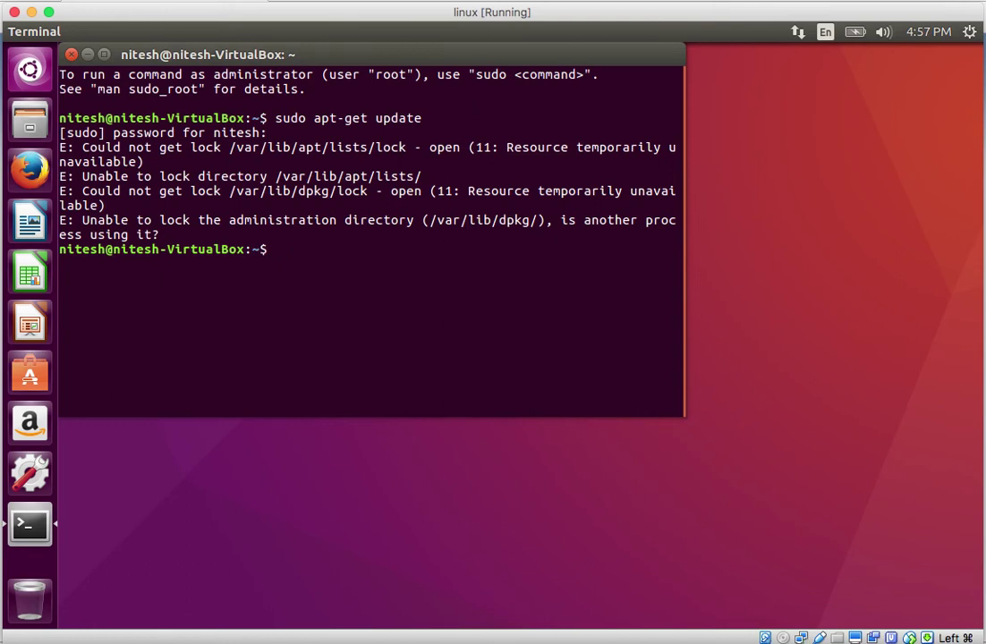
Retry the package list refresh with "sudo apt-get update", running the command a second time after the repeated attempt
text(sudo apt-get Update)
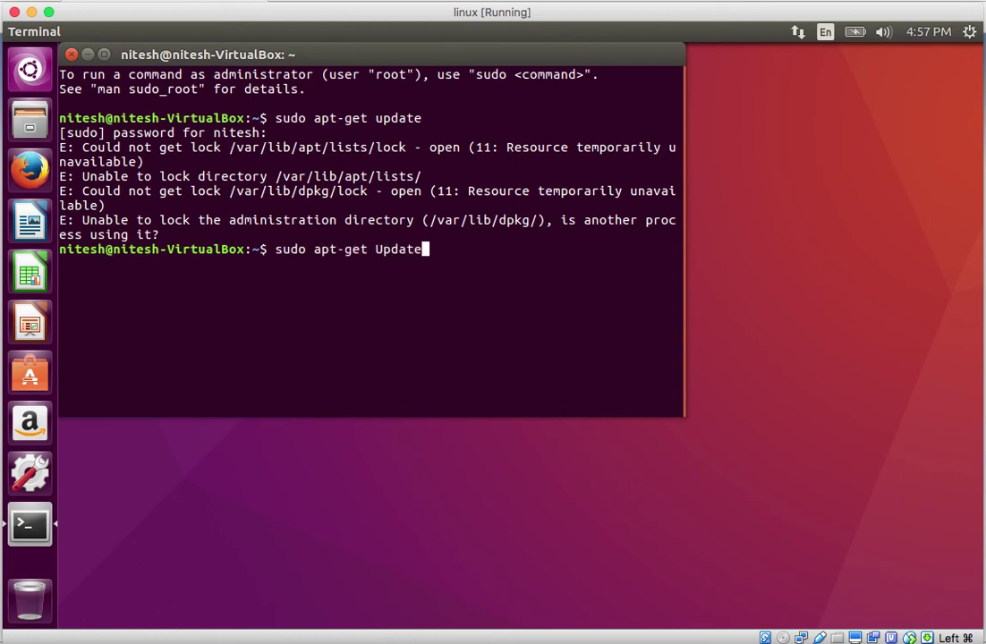
key(BackSpace)
key(BackSpace)
key(BackSpace)
key(BackSpace)
key(BackSpace)
key(BackSpace)
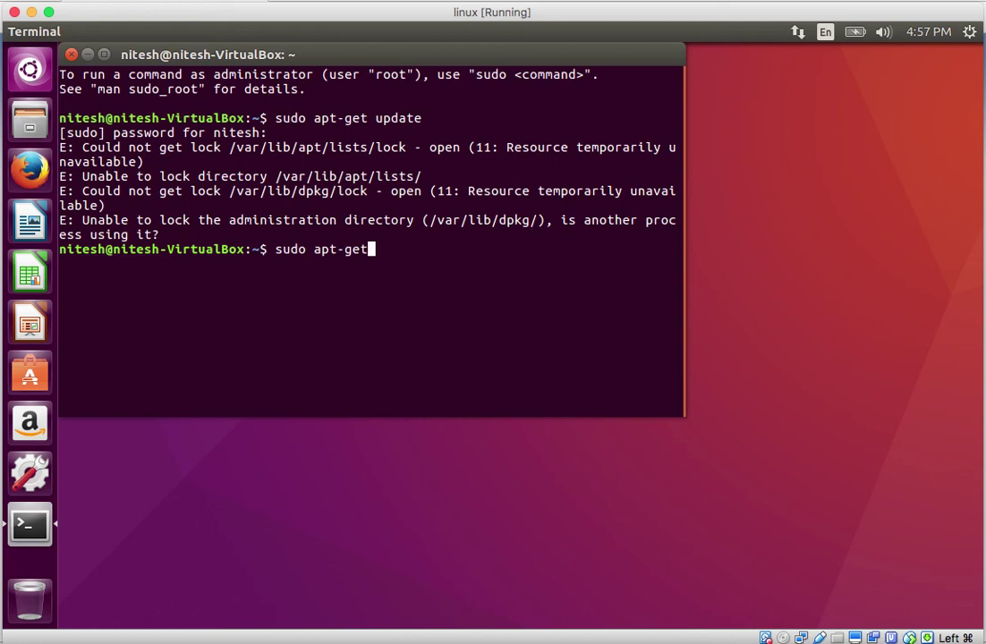
text(update)
key(Return)
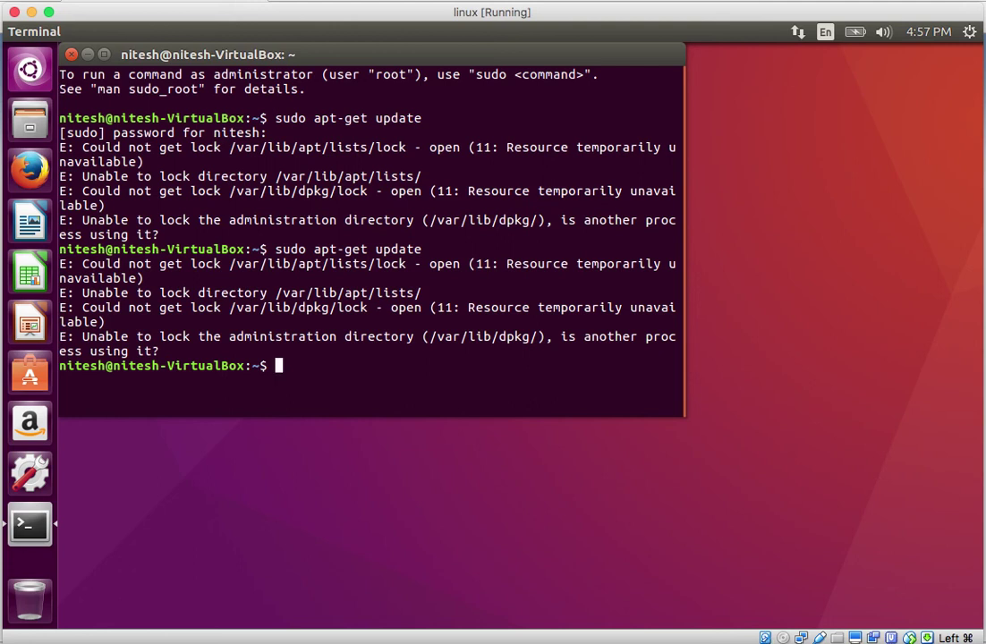
key(Up)
key(Return)
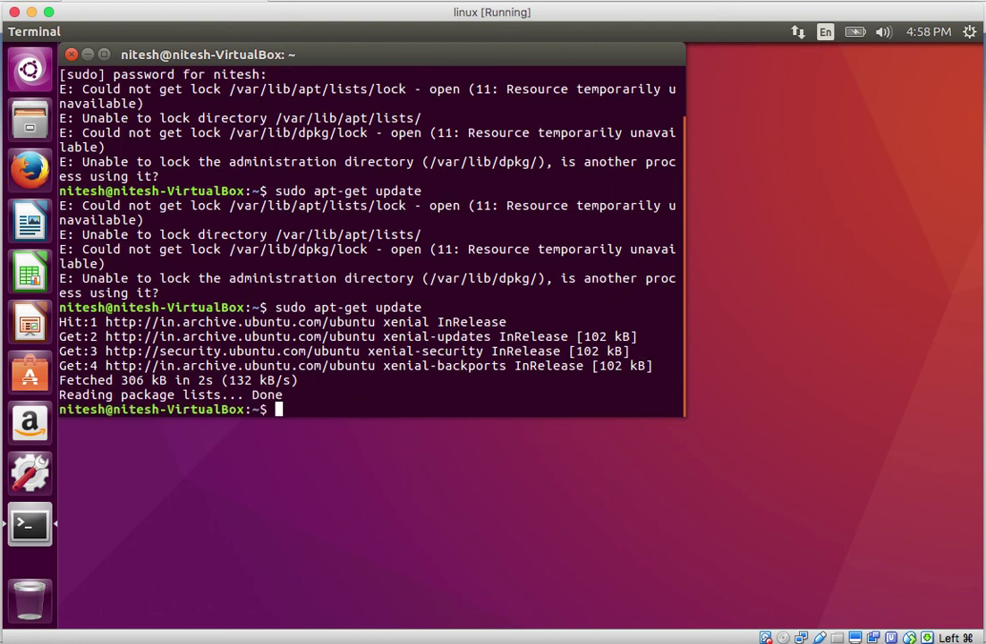
Upgrade the installed packages with "sudo apt-get upgrade" and answer Y to continue with the download
text(sudo apt-get up)
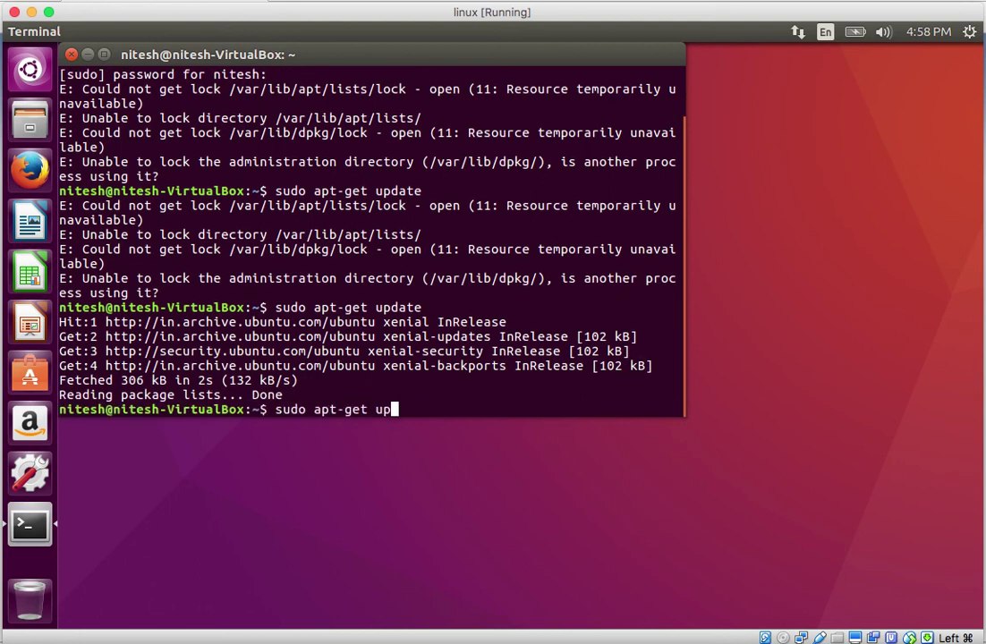
text(grade)
key(Return)
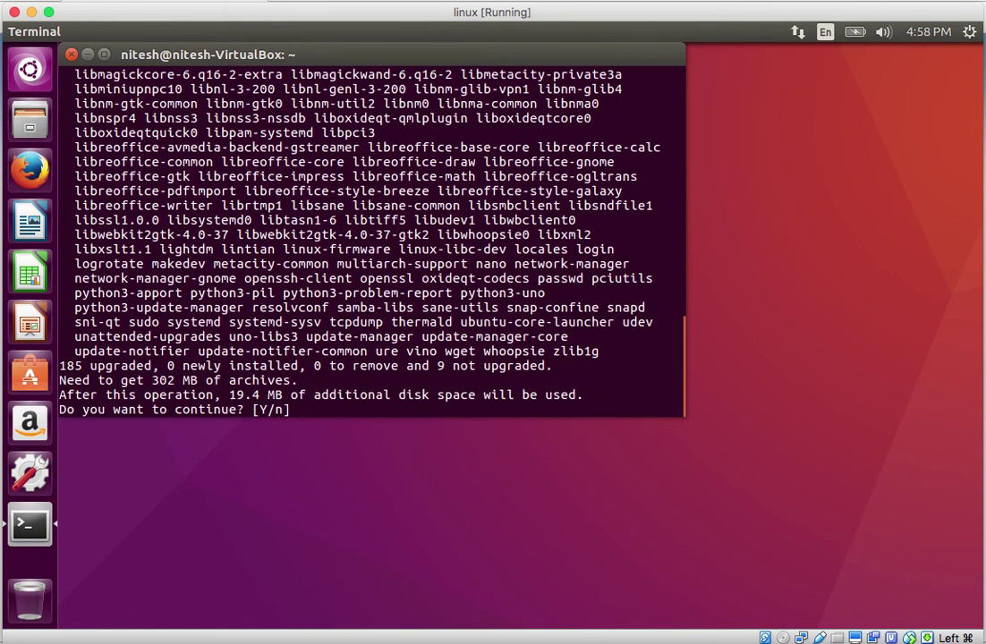
text(Y)
key(Return)
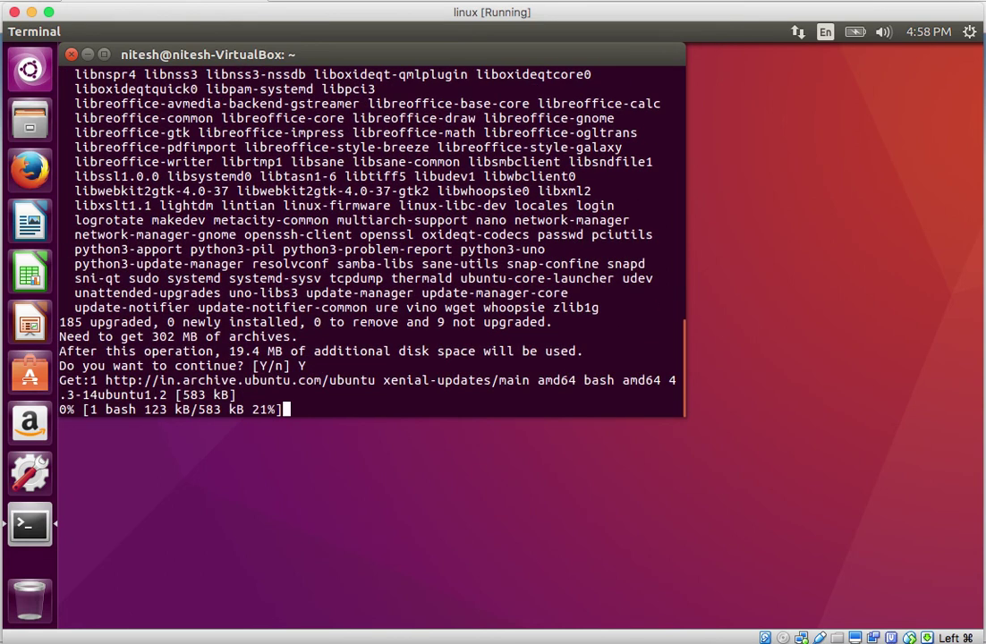